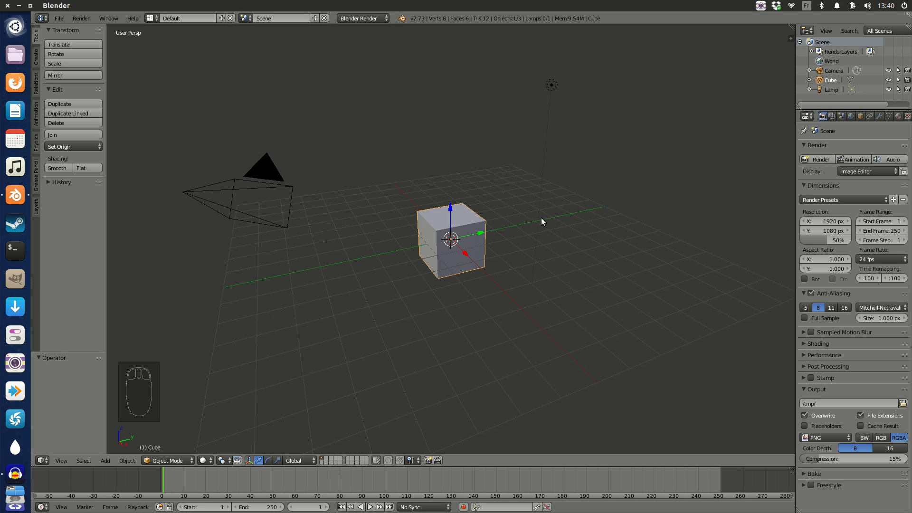
- Delete all the default objects from the scene: the camera, cube and lamp
key(a)
key(a)
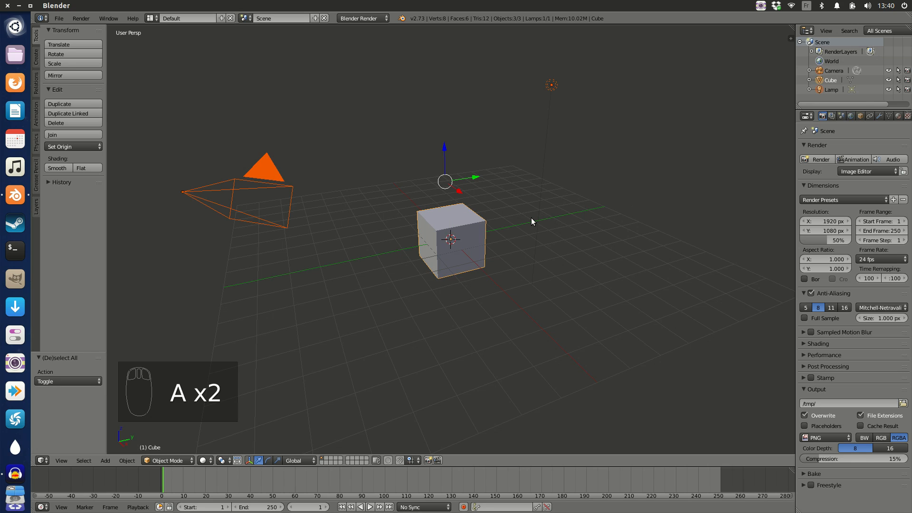
key(x)
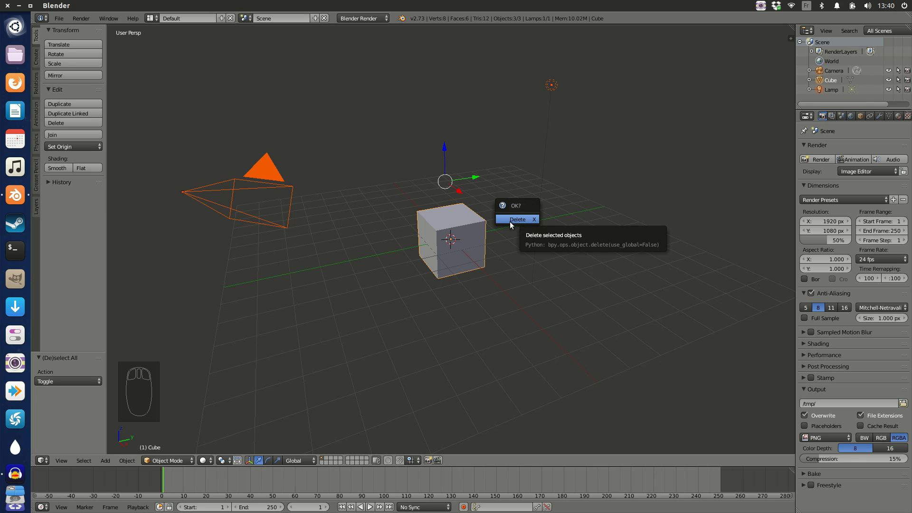
click(517, 220)
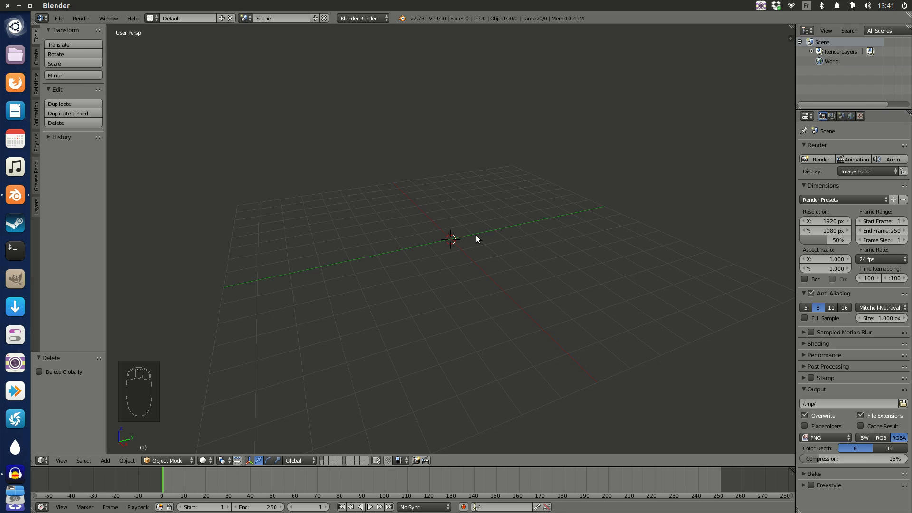
- Add a cylinder mesh at the origin of the empty scene
key(shift+a)
mouse_move(427, 198)
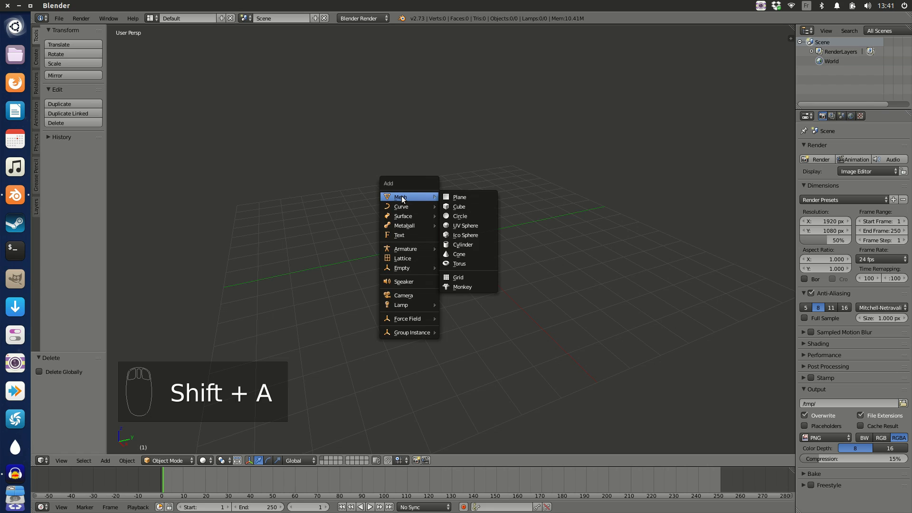
click(472, 244)
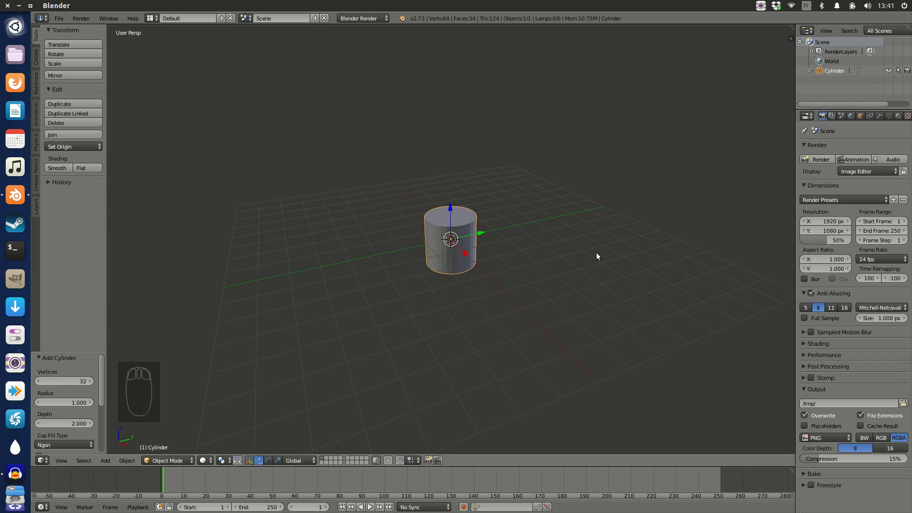
scroll(597, 254, up, 5)
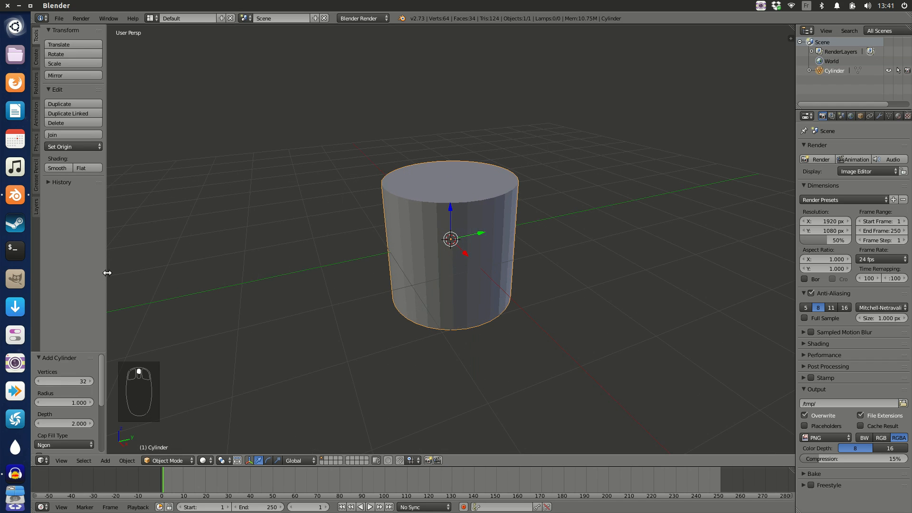
- Enlarge the area showing the new cylinder's creation settings and set its vertices to 12
drag(108, 273, 244, 277)
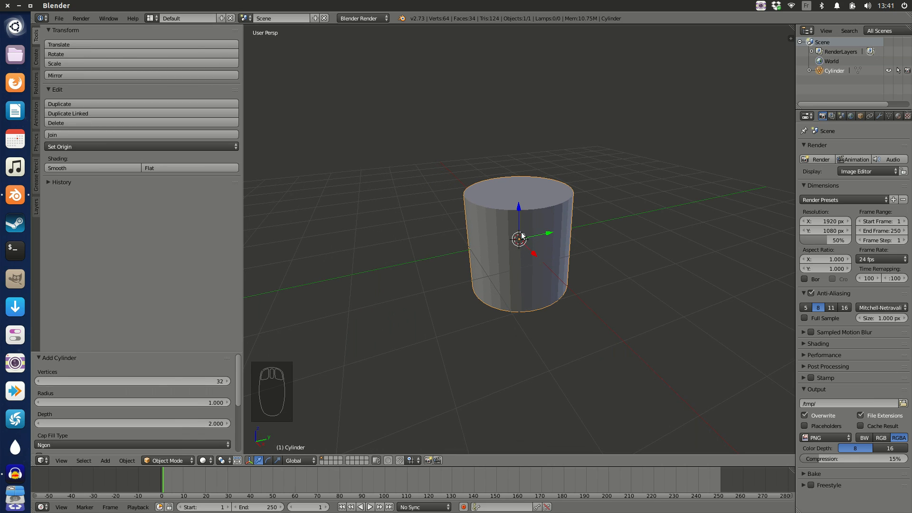
scroll(551, 247, up, 1)
scroll(550, 246, down, 2)
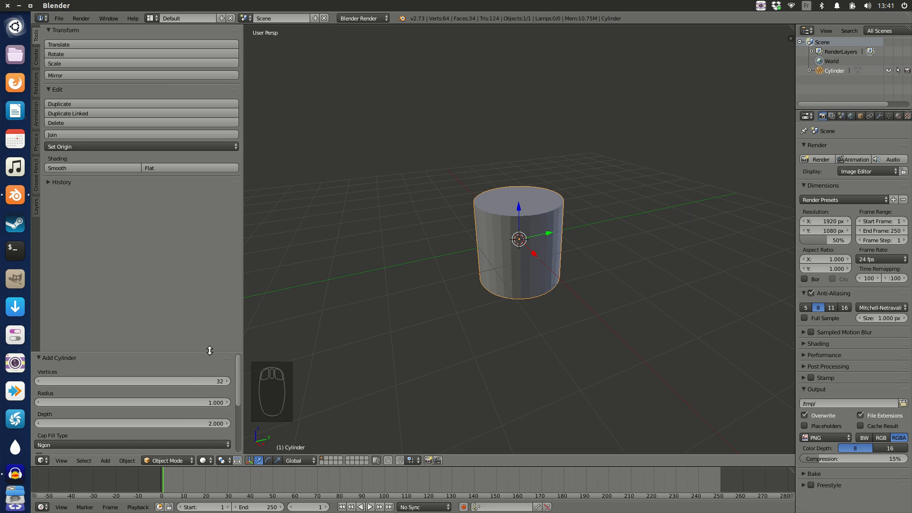
drag(210, 350, 204, 224)
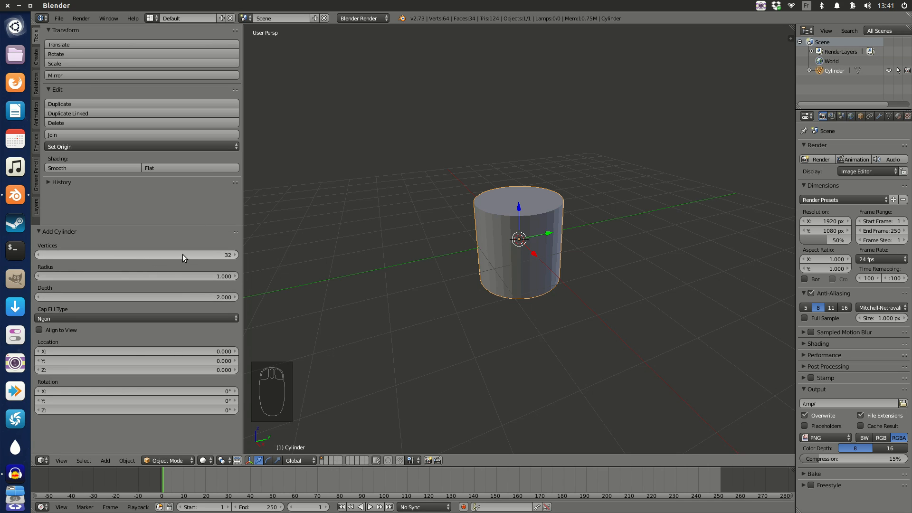
drag(182, 254, 156, 253)
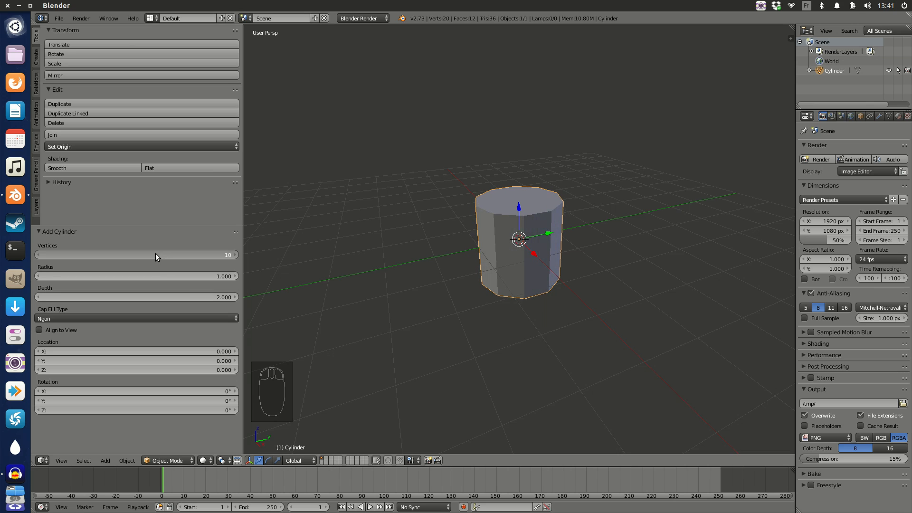
click(217, 254)
text(12)
key(Return)
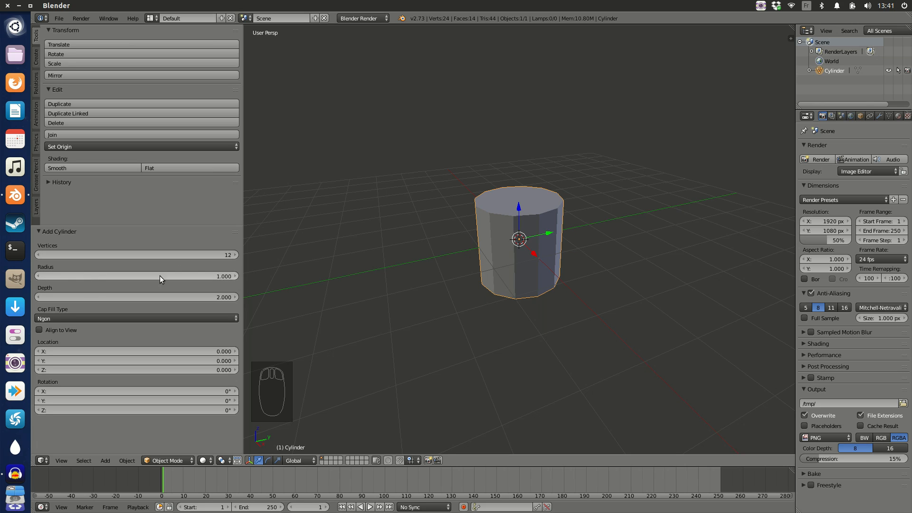
- Try a different radius and depth on the cylinder, then restore the radius to 1 and the depth to 2
drag(212, 276, 176, 278)
click(222, 278)
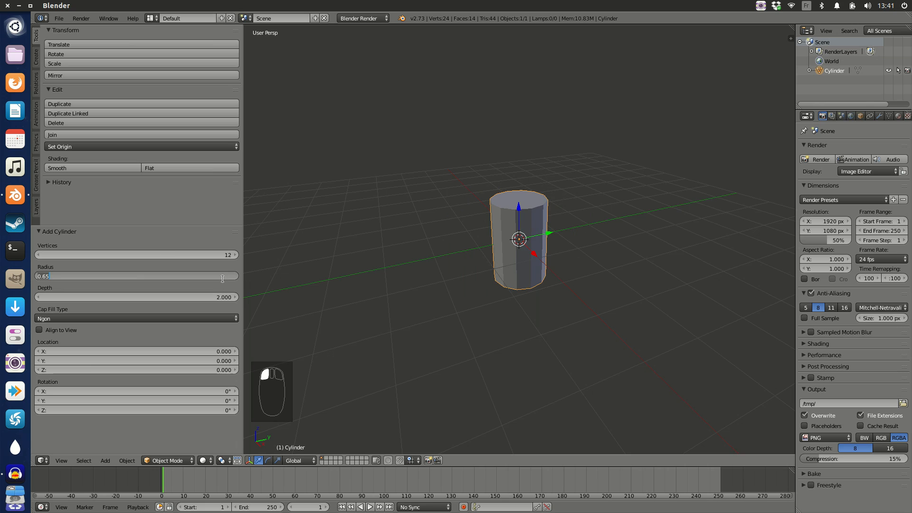
text(1)
key(Return)
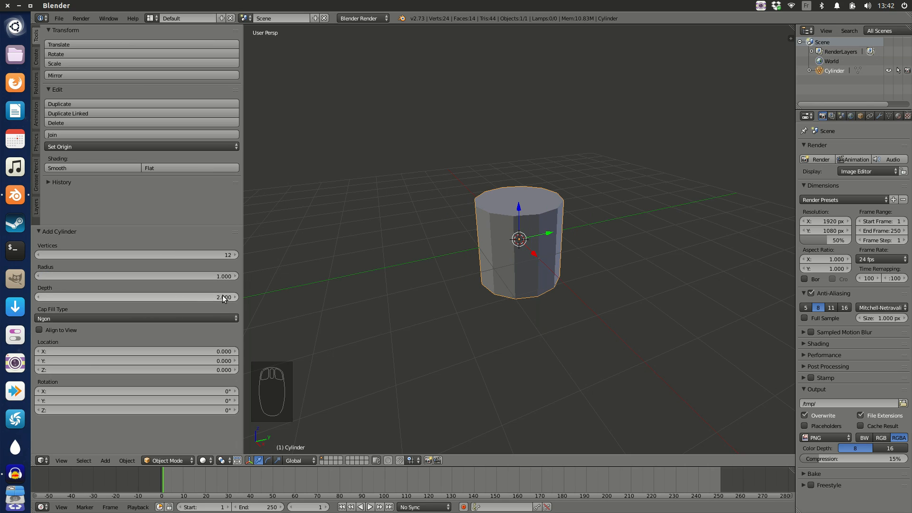
mouse_move(217, 298)
mouse_down()
mouse_move(176, 298)
mouse_move(267, 293)
mouse_move(153, 302)
mouse_move(310, 296)
mouse_move(205, 304)
mouse_move(255, 292)
mouse_move(209, 296)
mouse_up()
click(209, 296)
text(2)
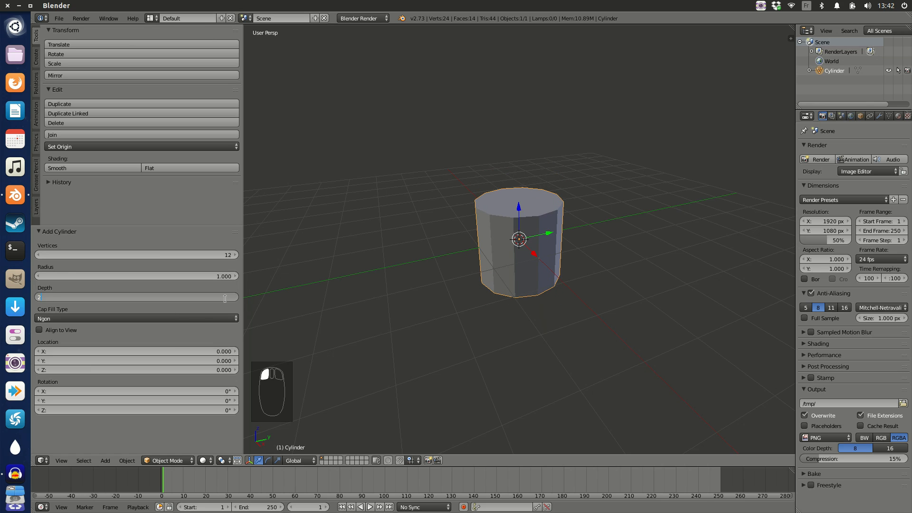
key(Return)
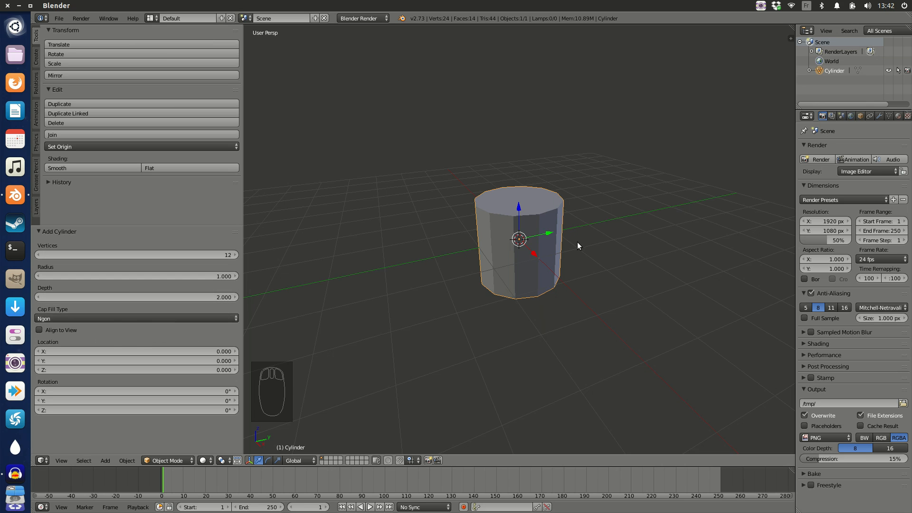
- Try the Nothing, Ngon and Triangle Fan cap fill types on the cylinder
scroll(578, 242, up, 3)
middle_drag(587, 224, 552, 187)
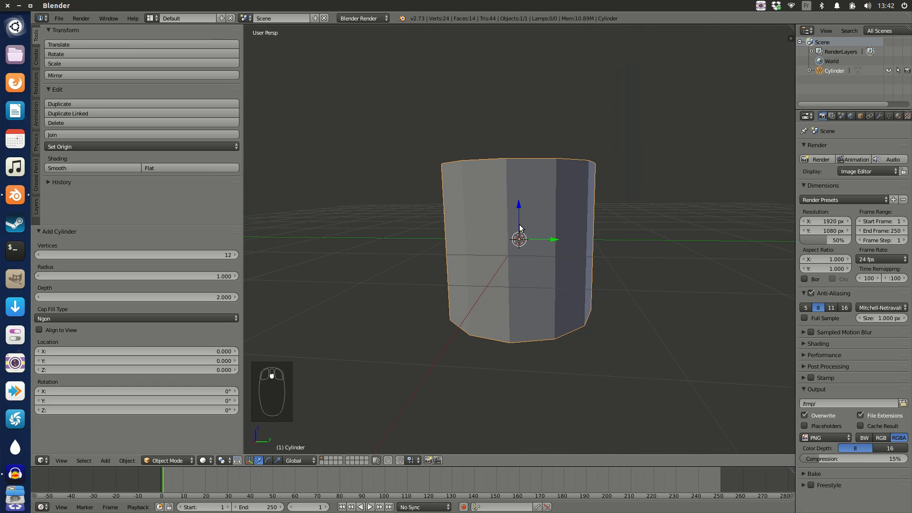
middle_drag(520, 228, 503, 257)
click(213, 317)
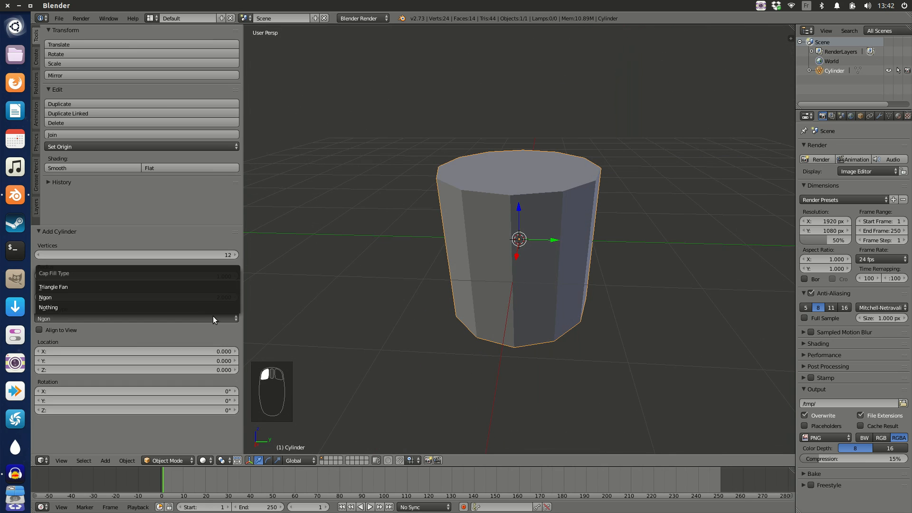
click(186, 308)
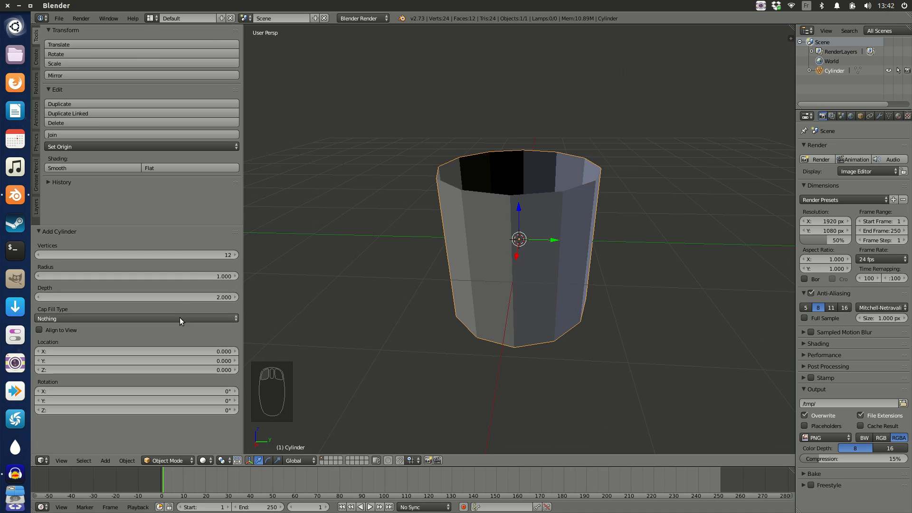
click(180, 317)
click(183, 298)
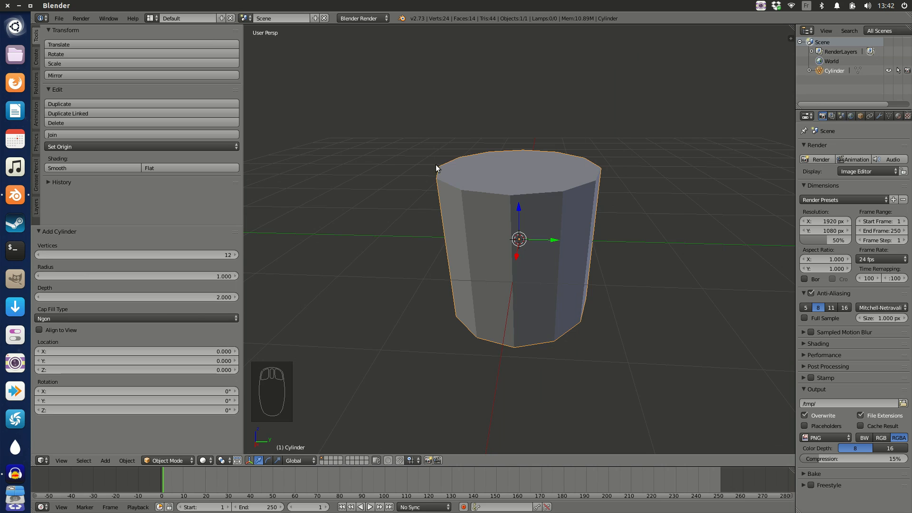
click(174, 314)
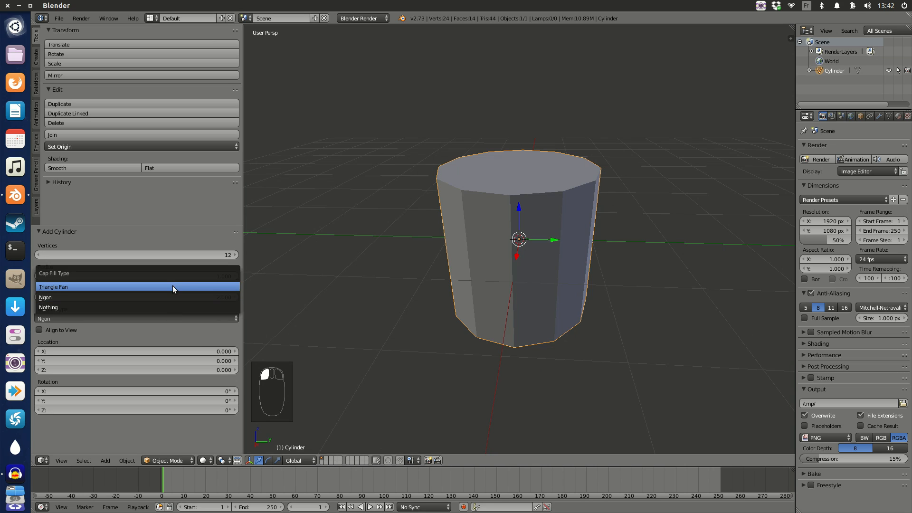
click(173, 287)
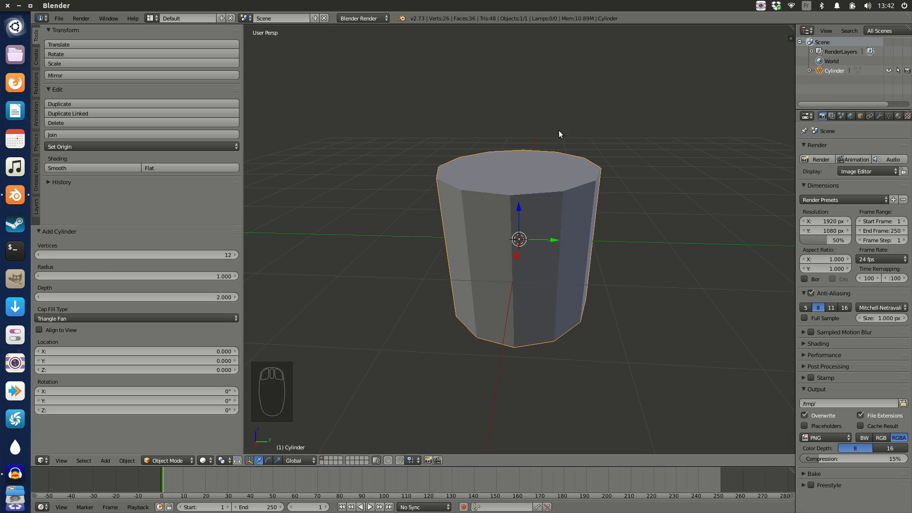
- Set the cylinder's cap fill type to Nothing so both ends are open
click(130, 319)
click(127, 310)
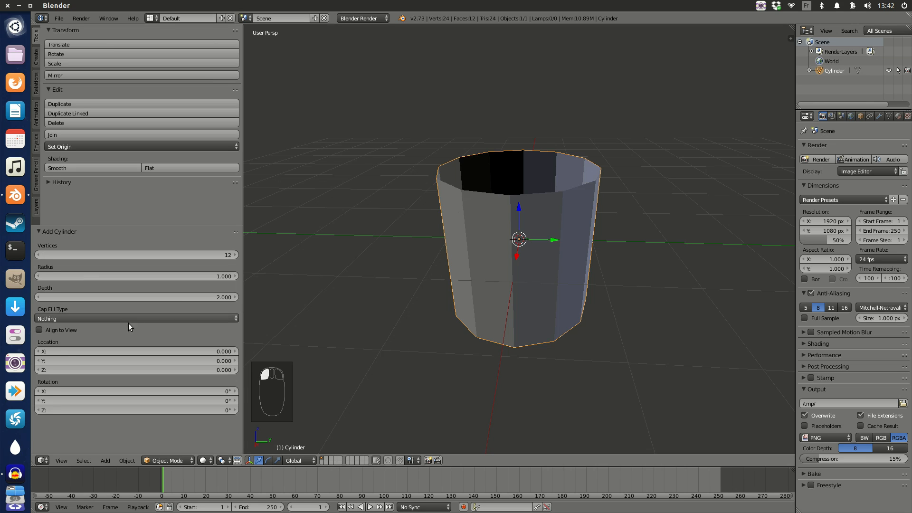
middle_drag(605, 185, 627, 192)
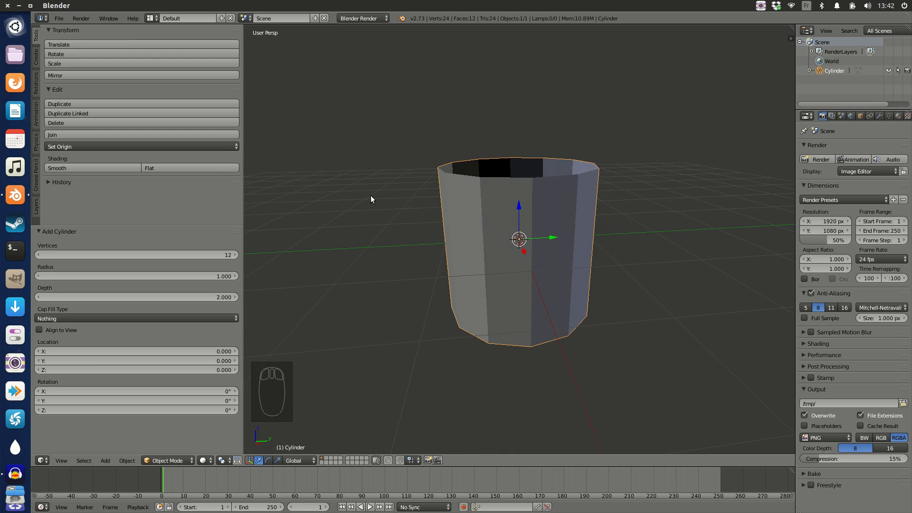
- Hide the tool shelf and show the cylinder in the orthographic right view
key(t)
middle_drag(525, 237, 435, 272)
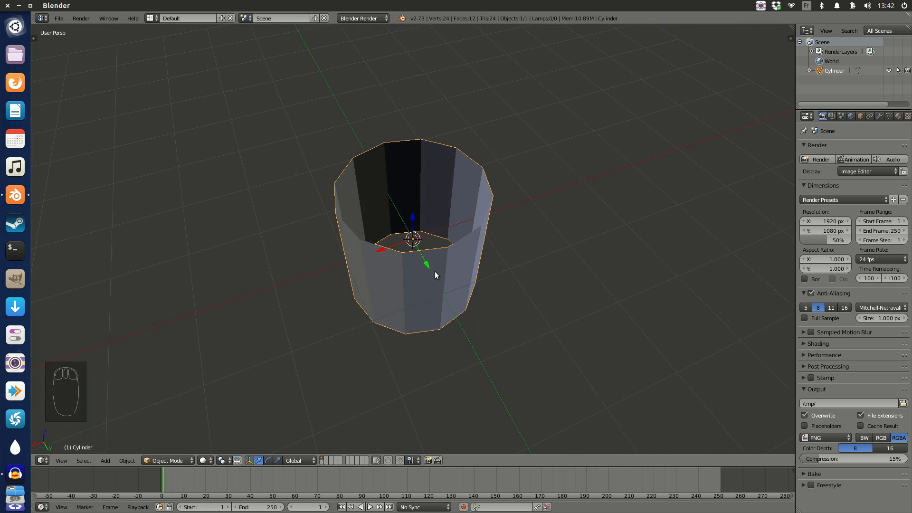
key(KP_3)
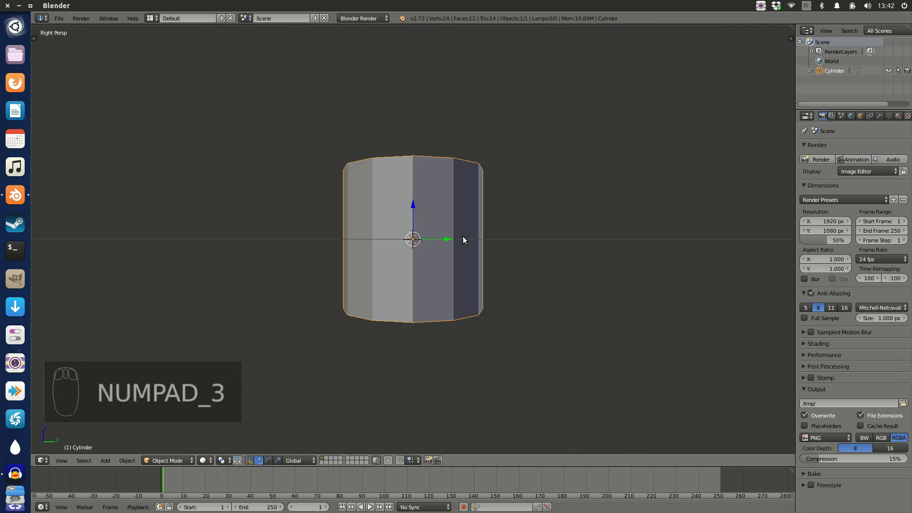
key(KP_5)
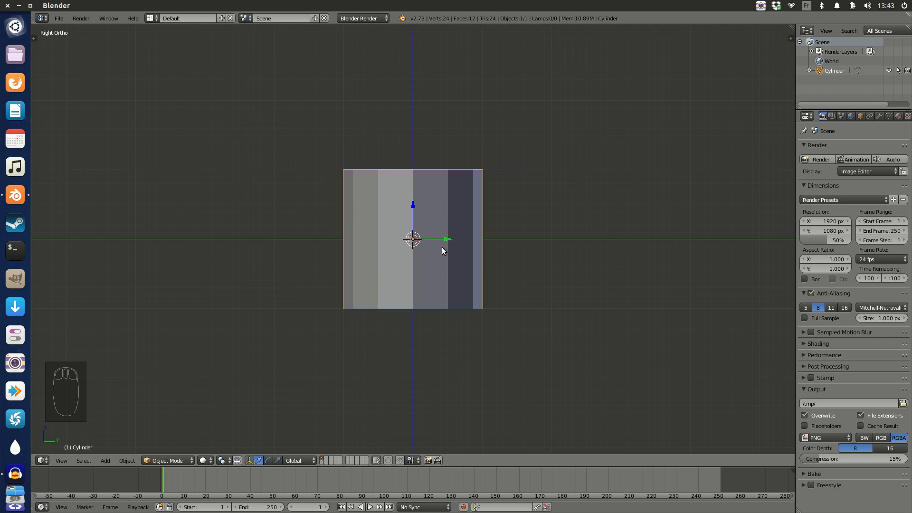
- Put the cylinder in Edit Mode and set the viewport shading to Wireframe
key(Tab)
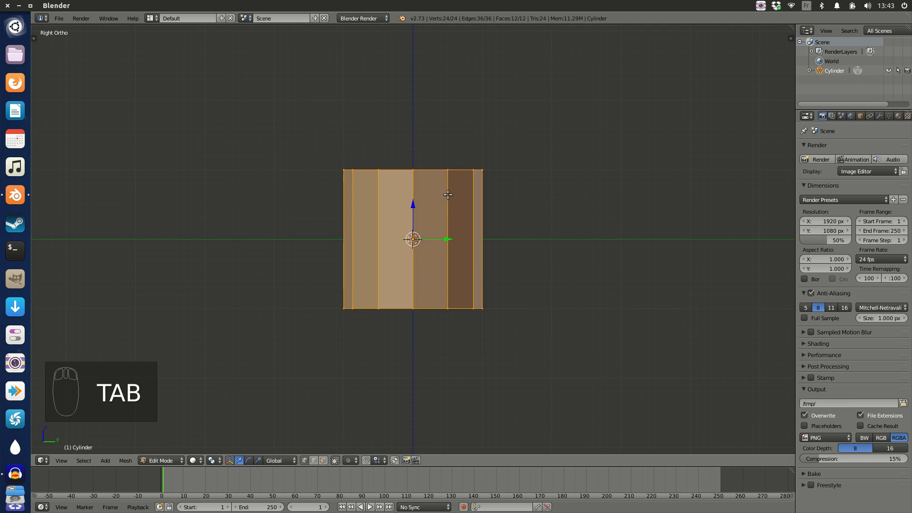
scroll(603, 201, up, 1)
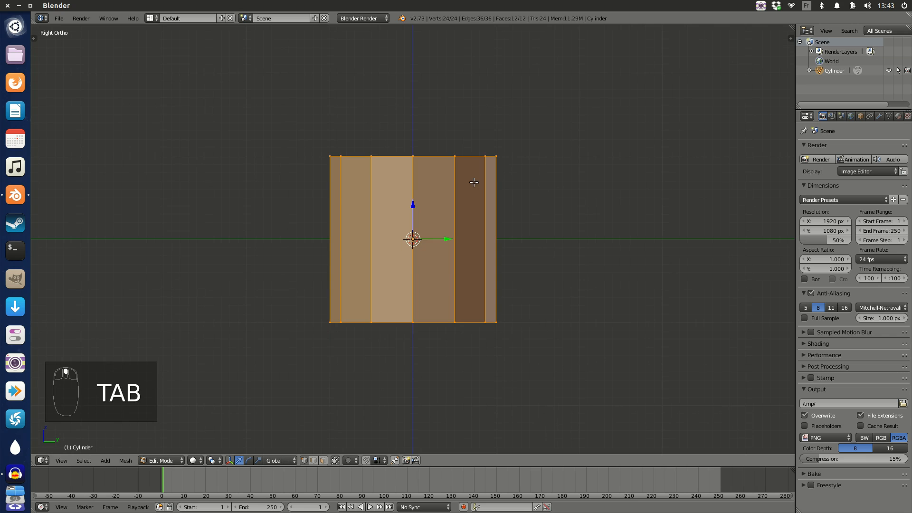
key(Tab)
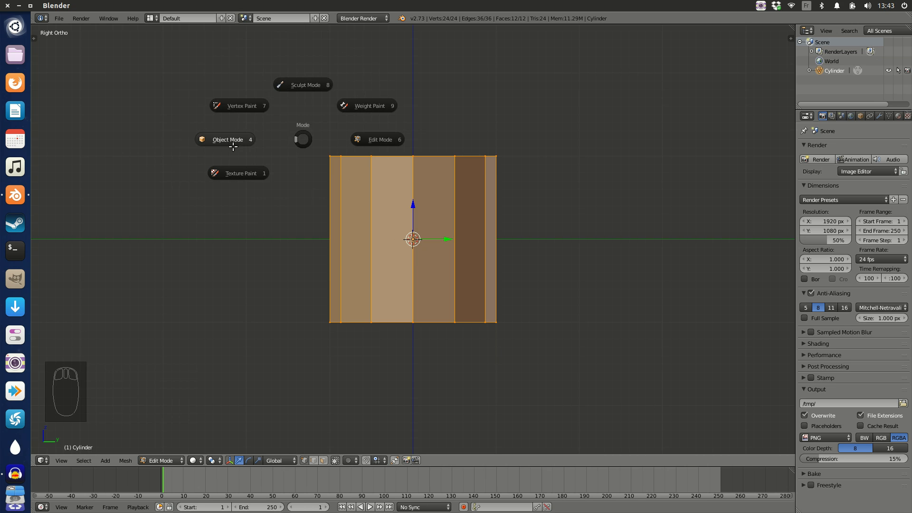
click(388, 138)
key(z)
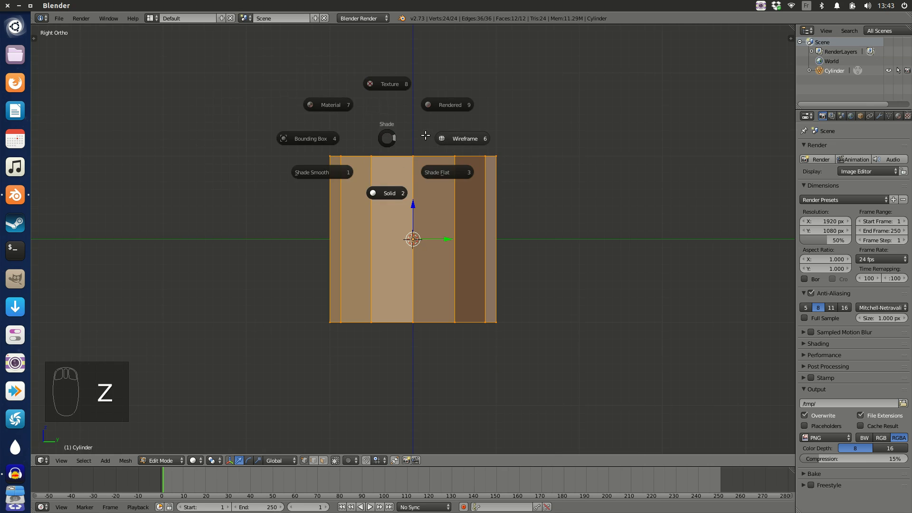
click(461, 136)
scroll(580, 167, up, 2)
scroll(584, 167, down, 2)
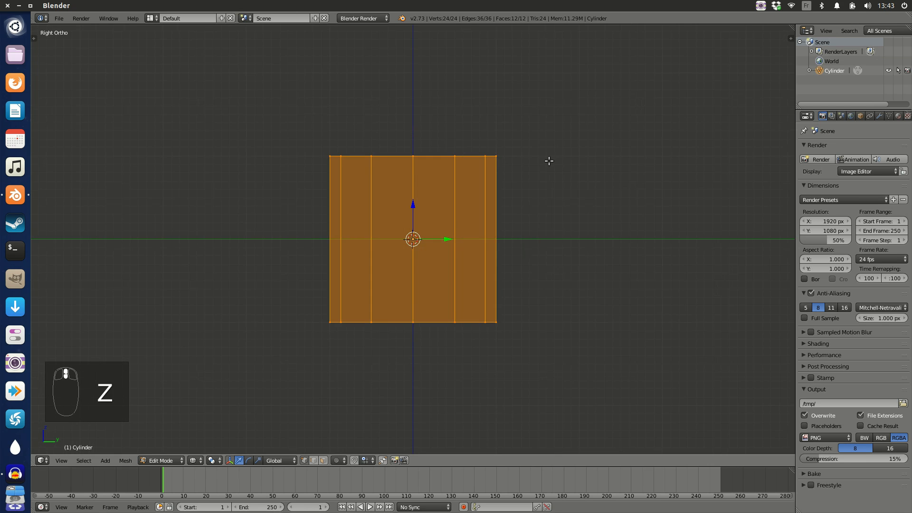
- Select only the cylinder's top ring of vertices and raise it along Z to make the body almost a third taller
key(a)
mouse_move(545, 165)
mouse_down()
mouse_move(251, 143)
mouse_move(519, 118)
mouse_up()
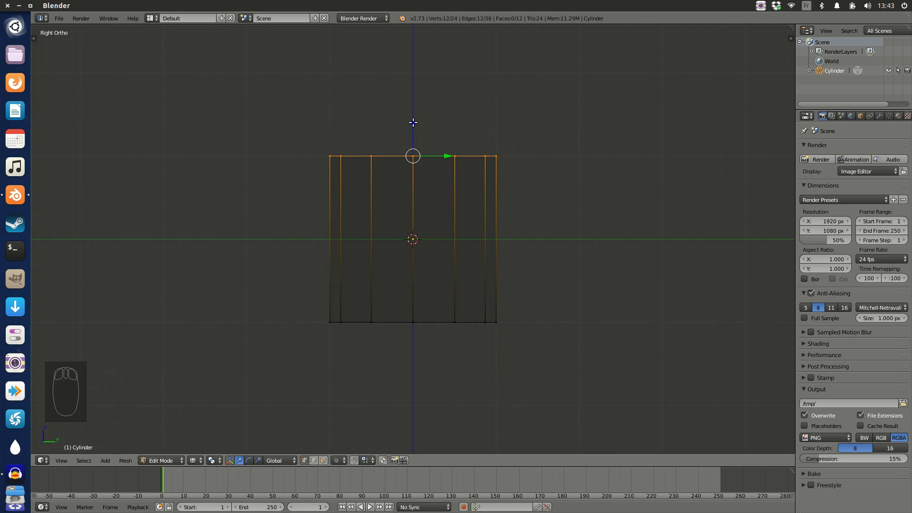
drag(413, 121, 414, 67)
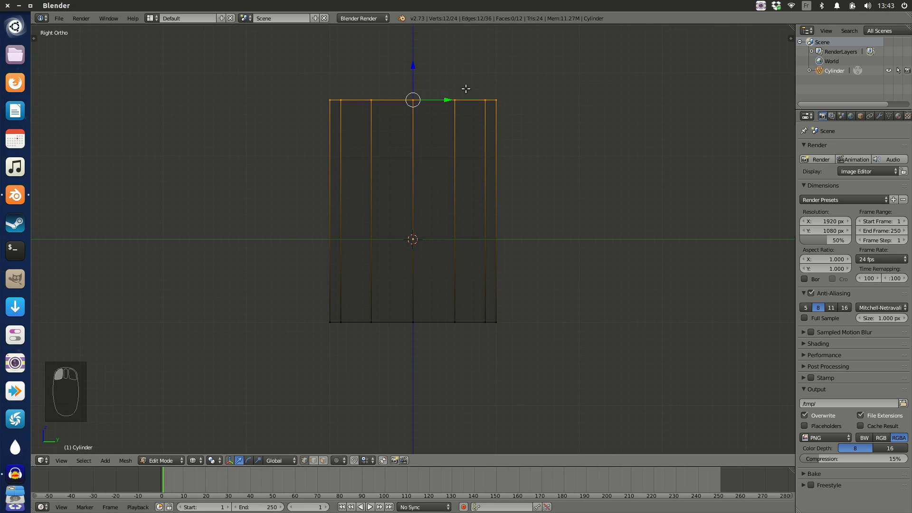
scroll(586, 99, down, 1)
shift+middle_drag(556, 117, 530, 195)
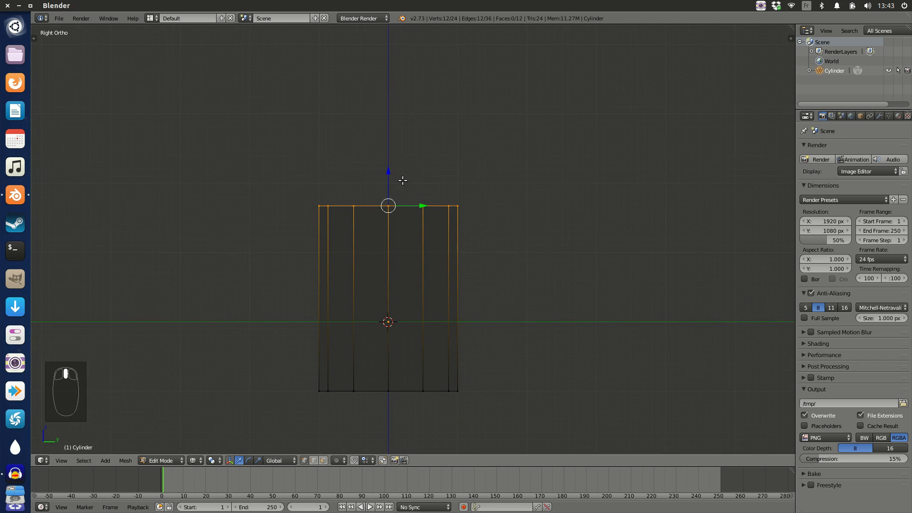
drag(393, 169, 388, 175)
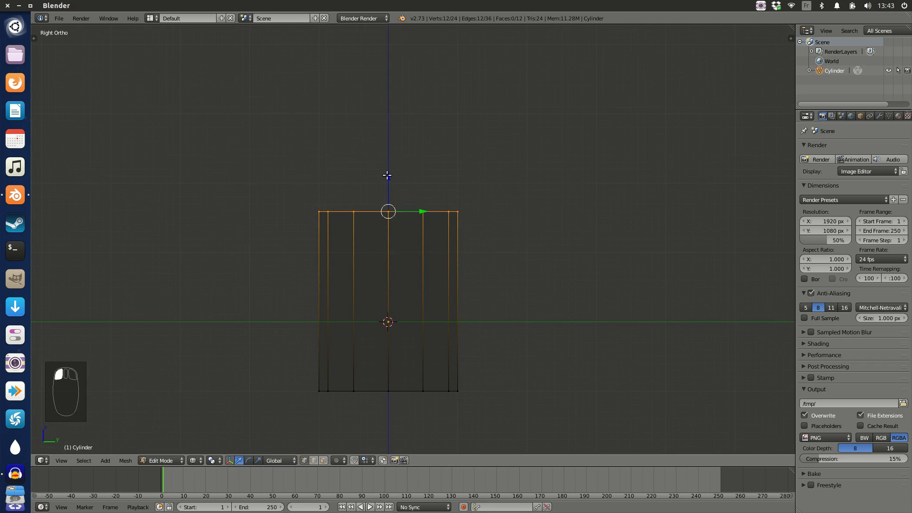
- Lower the top ring of vertices slightly along Z in the right orthographic view
scroll(505, 194, down, 1)
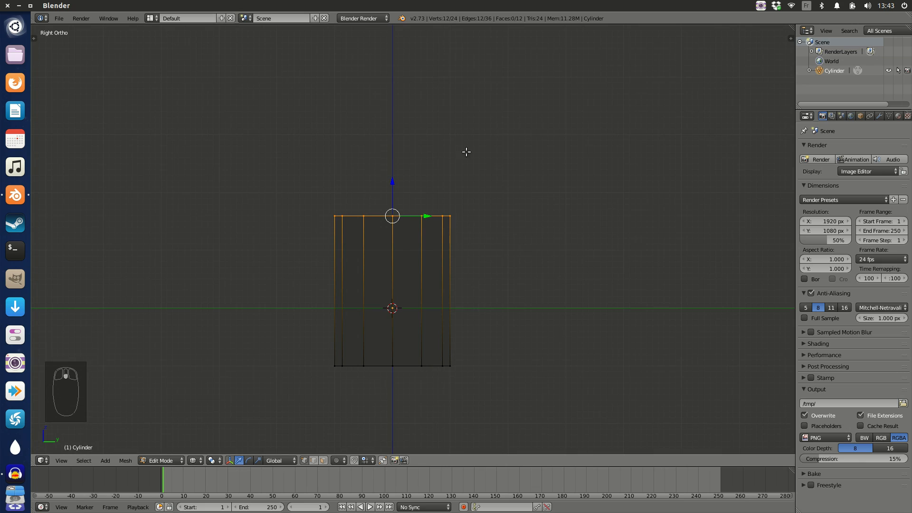
middle_drag(429, 181, 449, 133)
key(KP_3)
scroll(443, 197, up, 1)
drag(394, 107, 417, 91)
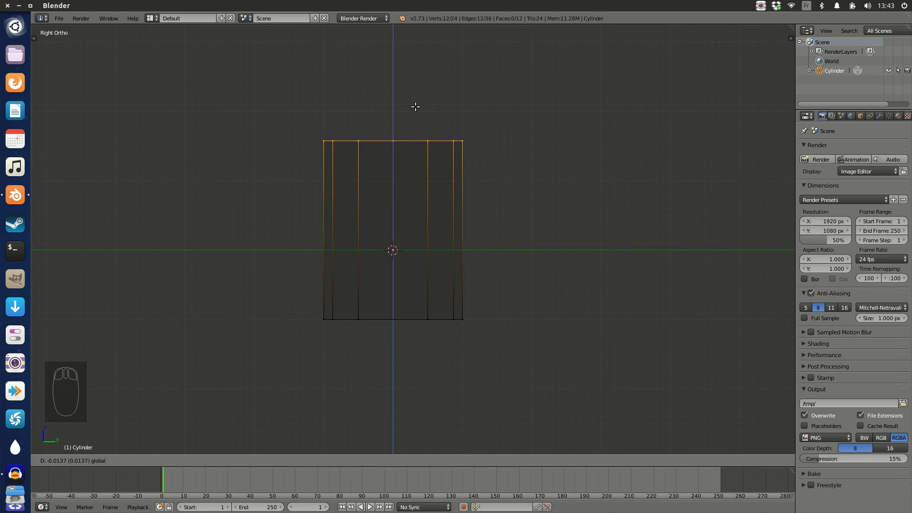
click(416, 108)
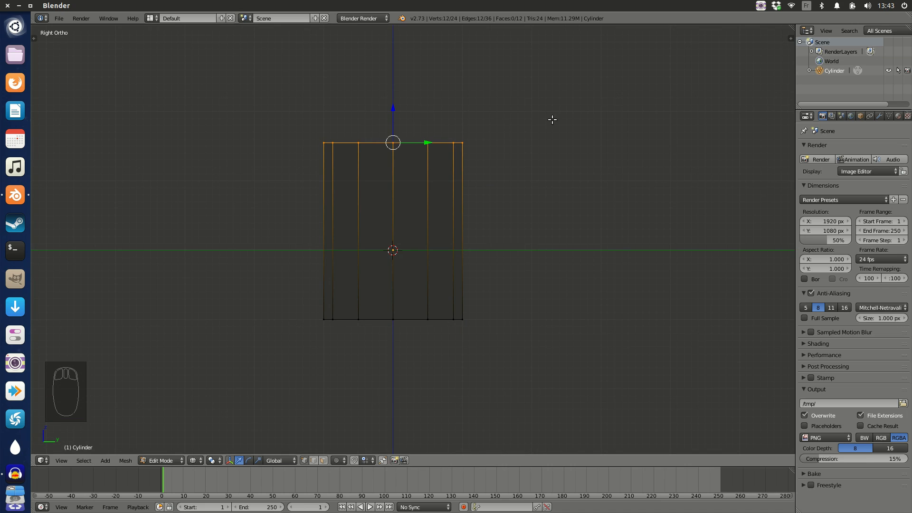
- Select only the cylinder's bottom edge loop, extrude it and scale the new ring inward to about 0.67
key(a)
scroll(473, 104, up, 2)
middle_drag(469, 77, 540, 273)
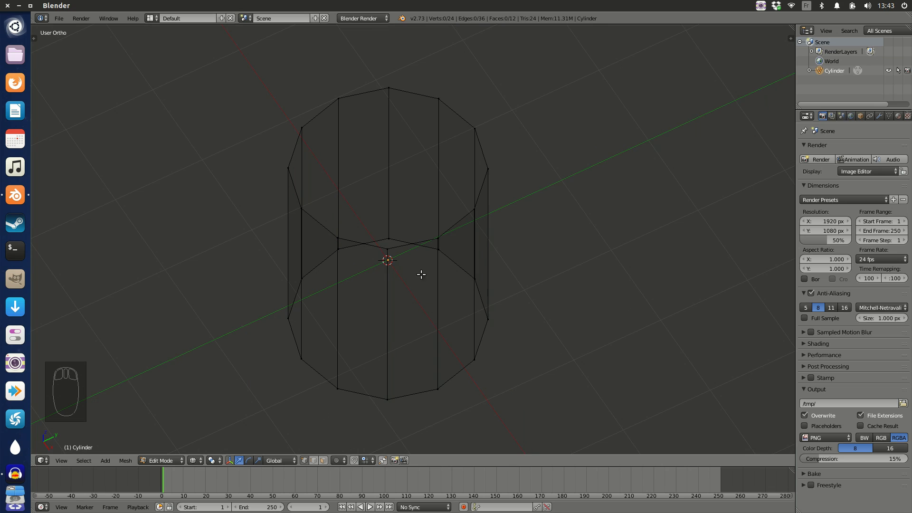
alt+right_click(483, 338)
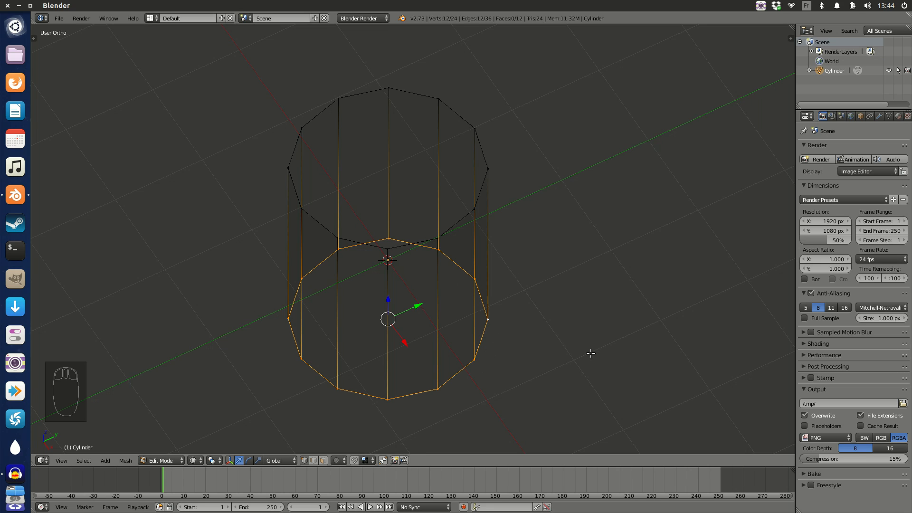
key(e)
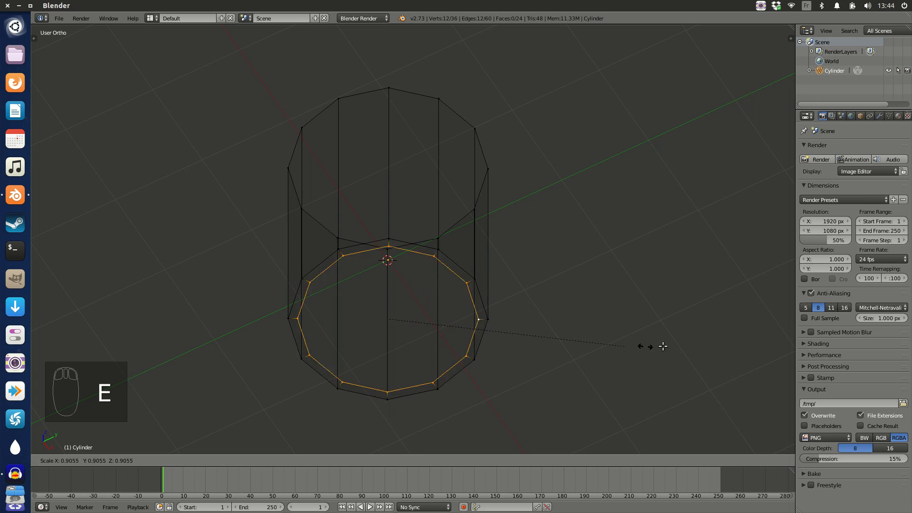
key(s)
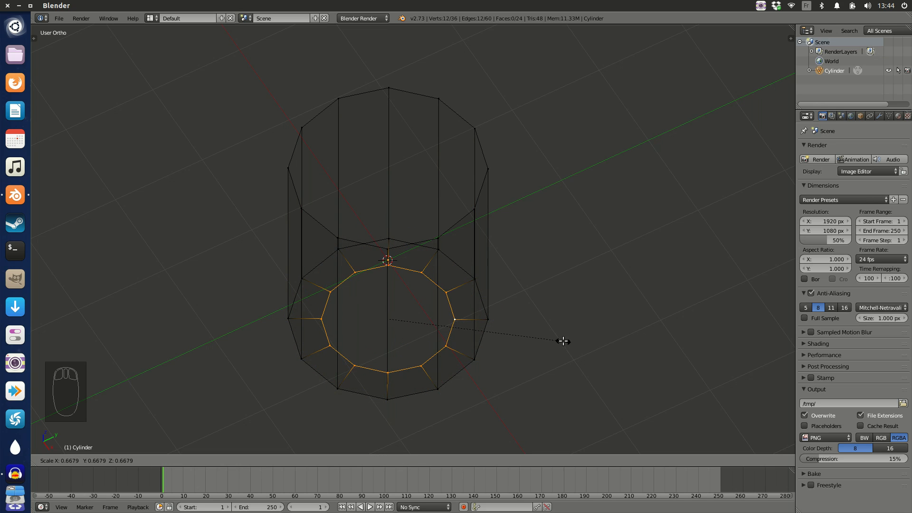
click(562, 339)
- Extrude and scale inward two more concentric, progressively smaller rings on the cylinder's bottom
key(e)
key(s)
click(492, 341)
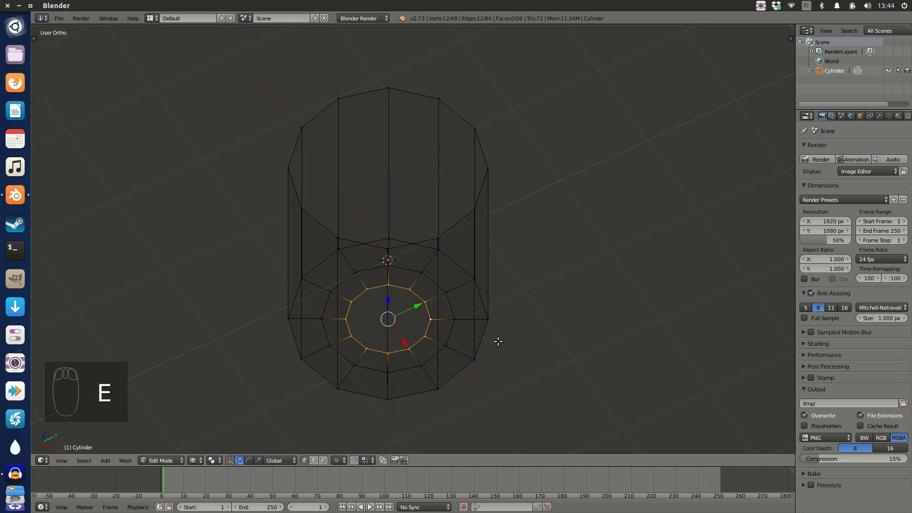
key(e)
key(s)
click(437, 340)
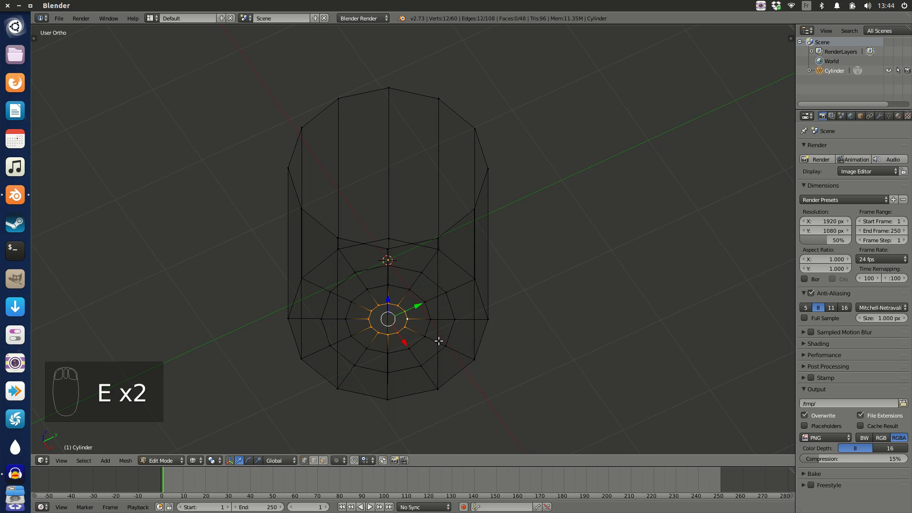
- Extrude the innermost bottom ring in place and merge its vertices At Center to close the base
scroll(442, 344, up, 3)
middle_drag(470, 373, 492, 244)
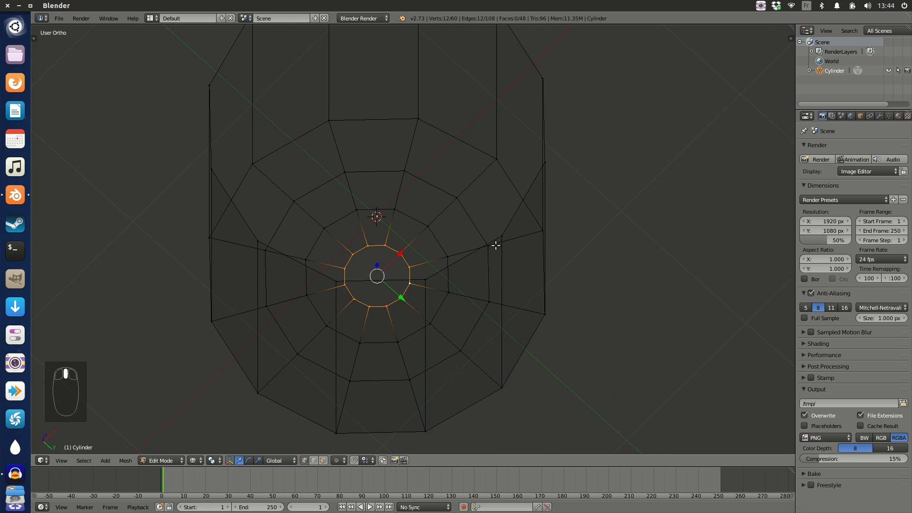
key(e)
right_click(550, 248)
key(alt+m)
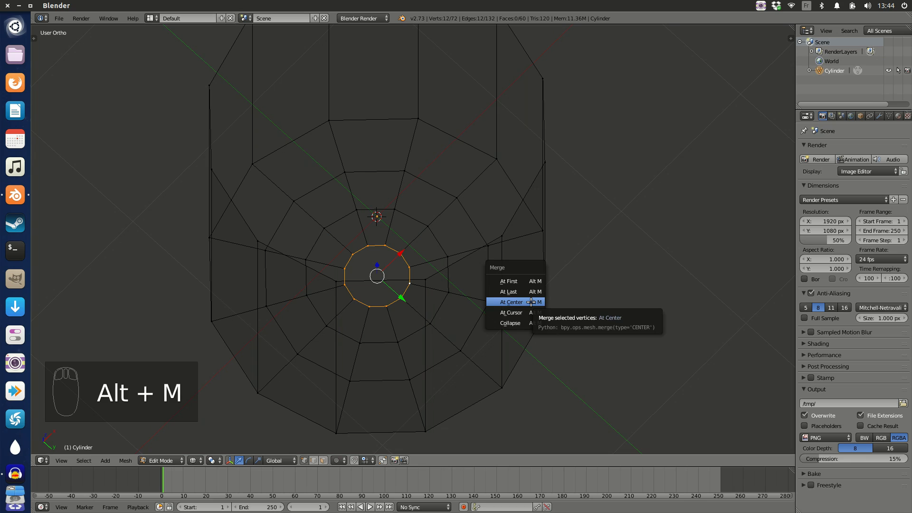
click(531, 302)
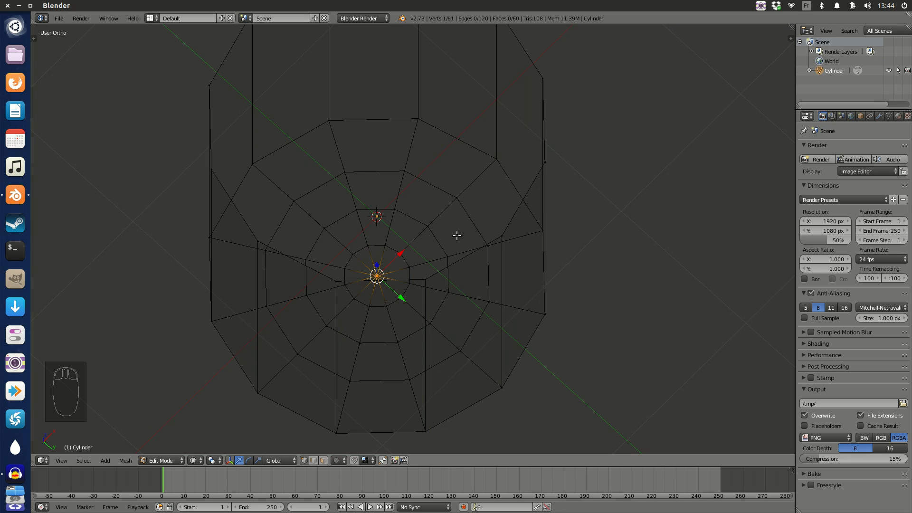
- Examine the closed bottom of the cylinder from below in Solid shading
scroll(444, 249, down, 2)
scroll(447, 249, up, 1)
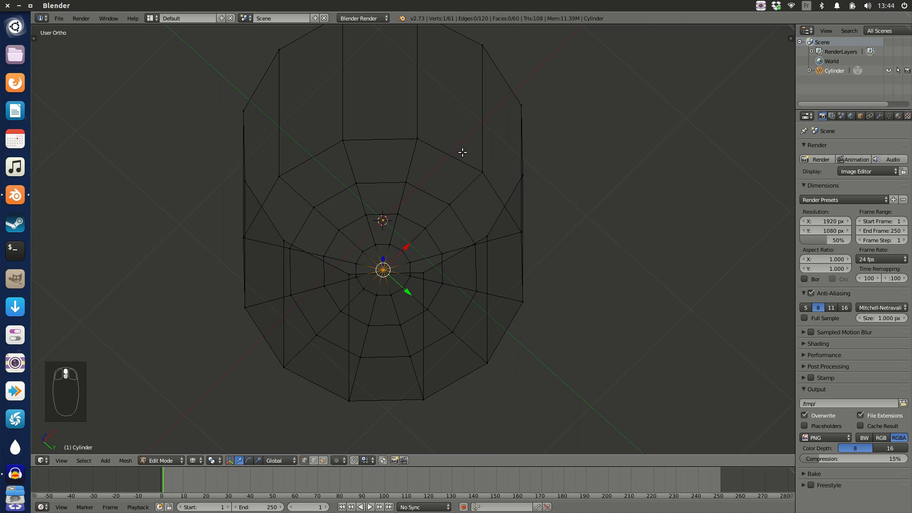
middle_drag(465, 153, 481, 243)
key(z)
click(485, 297)
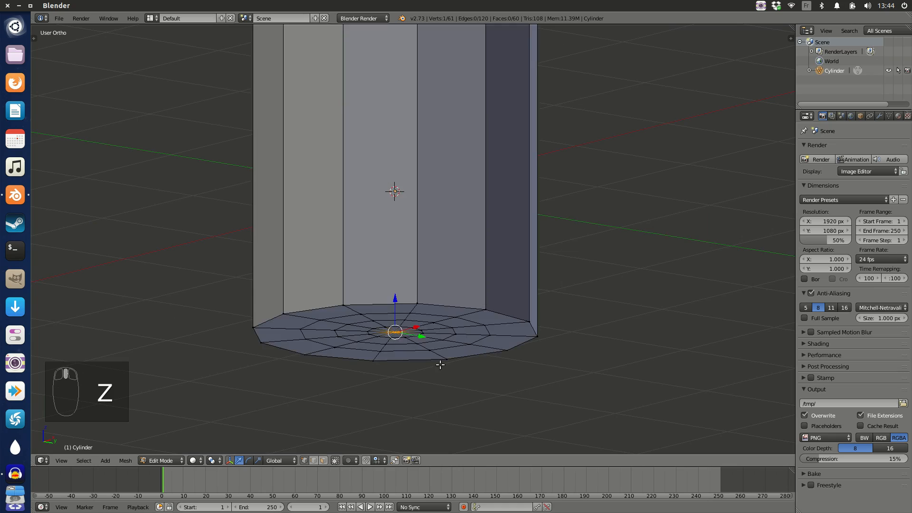
middle_drag(442, 365, 456, 348)
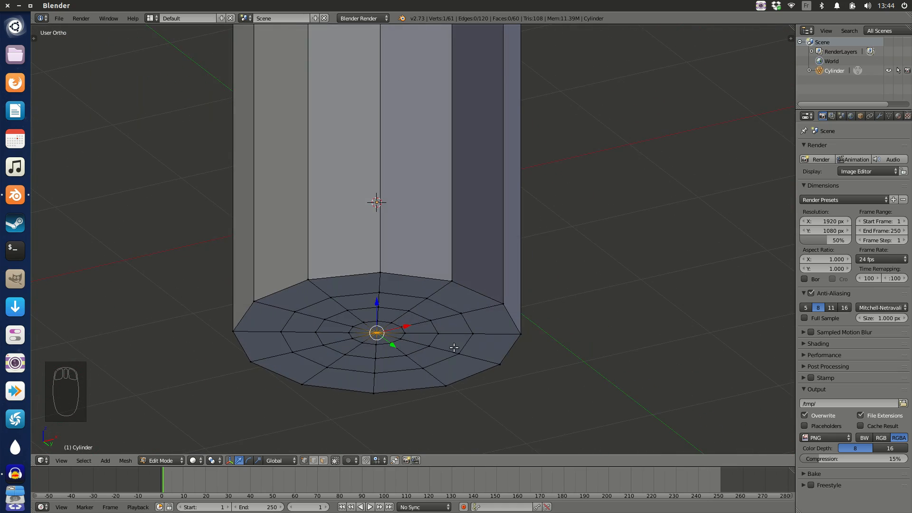
scroll(452, 350, up, 2)
scroll(445, 314, down, 2)
- Deselect everything and return to the right orthographic view with Wireframe shading
key(a)
mouse_move(430, 293)
middle_down()
mouse_move(399, 252)
mouse_move(426, 287)
mouse_move(430, 278)
middle_up()
key(KP_3)
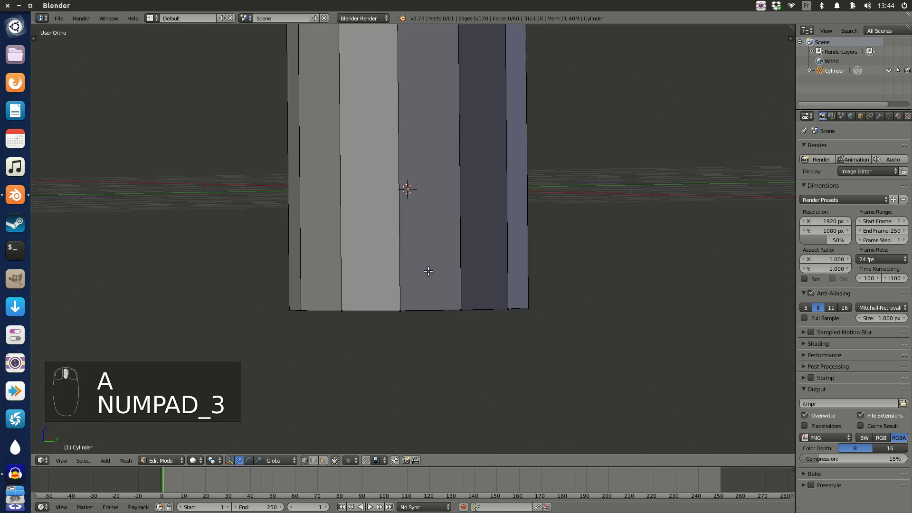
scroll(430, 271, down, 4)
scroll(440, 256, up, 4)
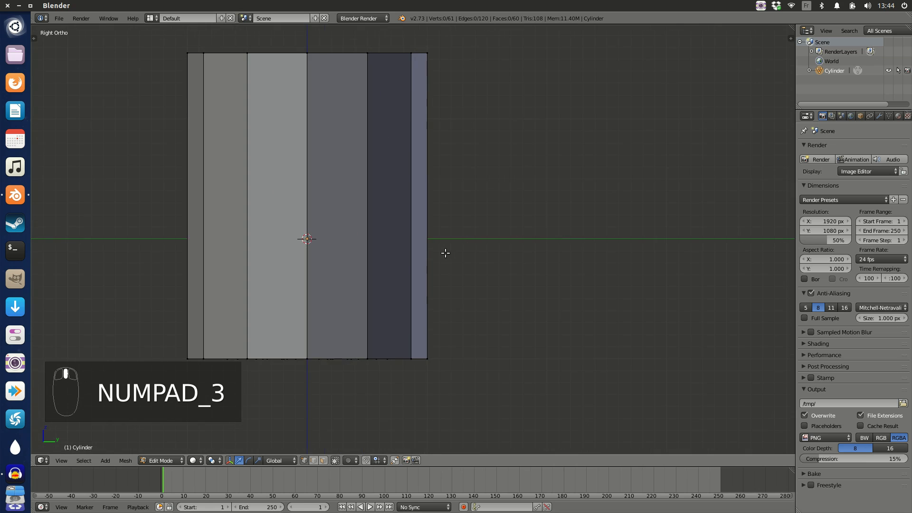
shift+middle_drag(448, 218, 392, 251)
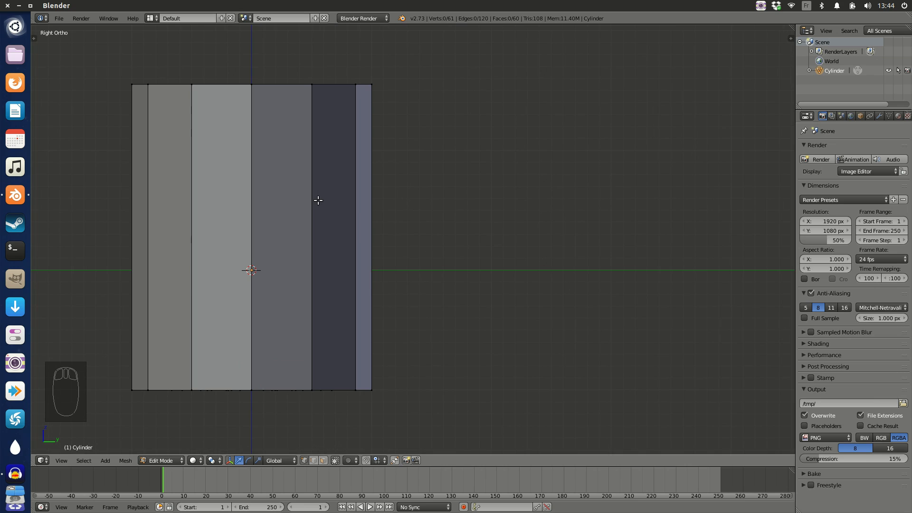
key(z)
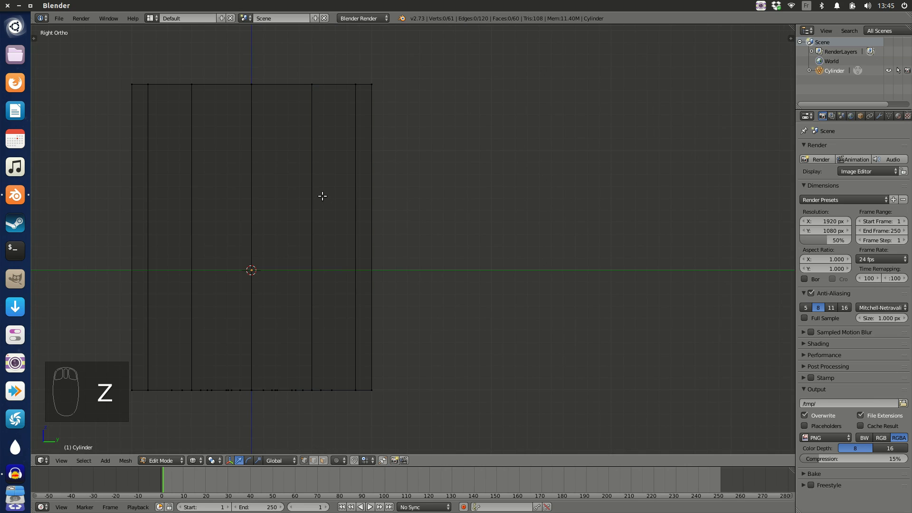
- Add two evenly spaced horizontal loop cuts around the cylinder's body and clear the selection
key(ctrl+r)
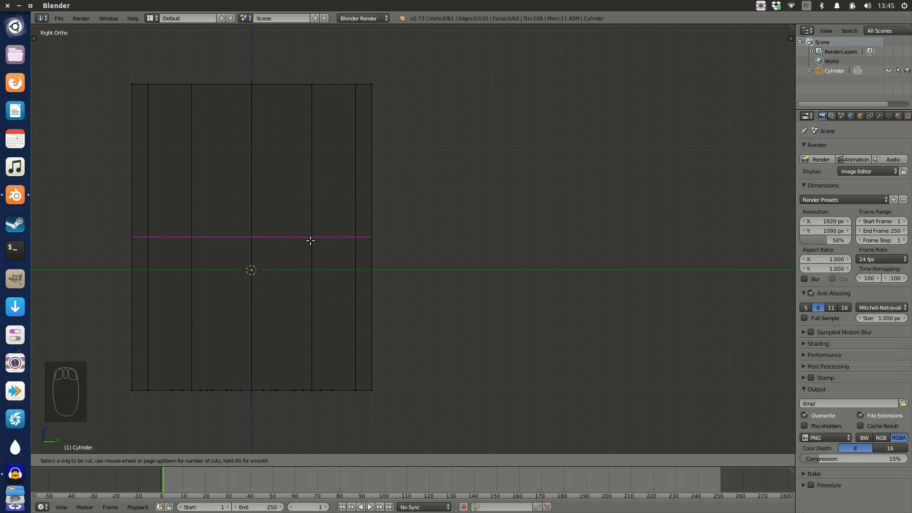
scroll(310, 241, up, 6)
scroll(311, 242, down, 6)
scroll(310, 242, up, 6)
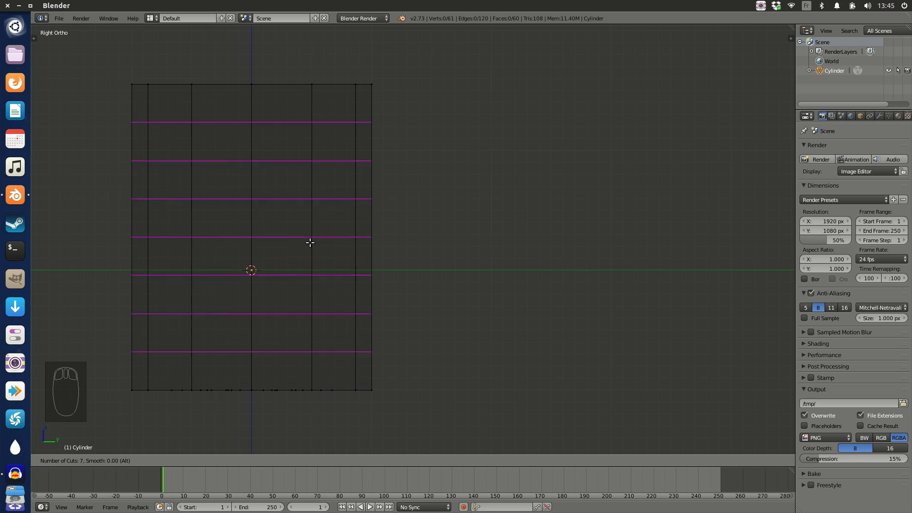
scroll(310, 242, down, 6)
scroll(310, 244, up, 10)
scroll(310, 244, down, 6)
scroll(310, 246, down, 4)
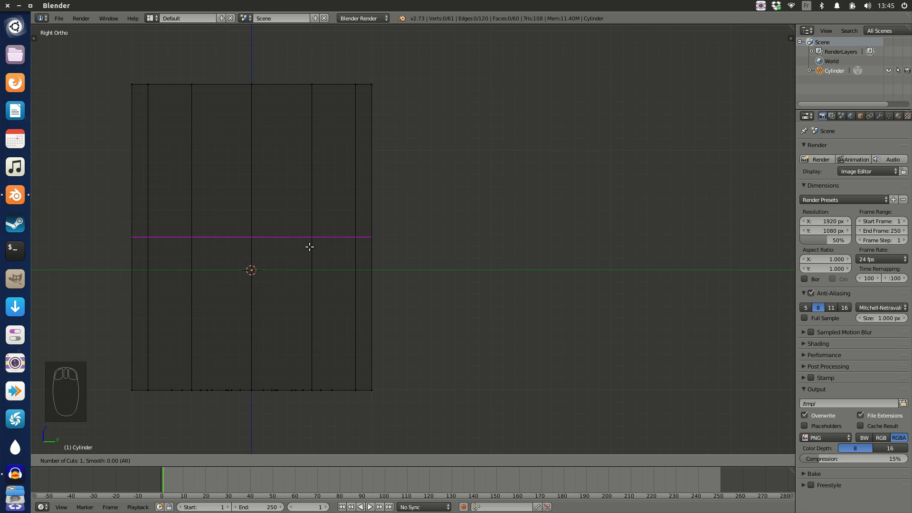
scroll(309, 247, up, 6)
scroll(309, 248, down, 6)
scroll(309, 249, up, 1)
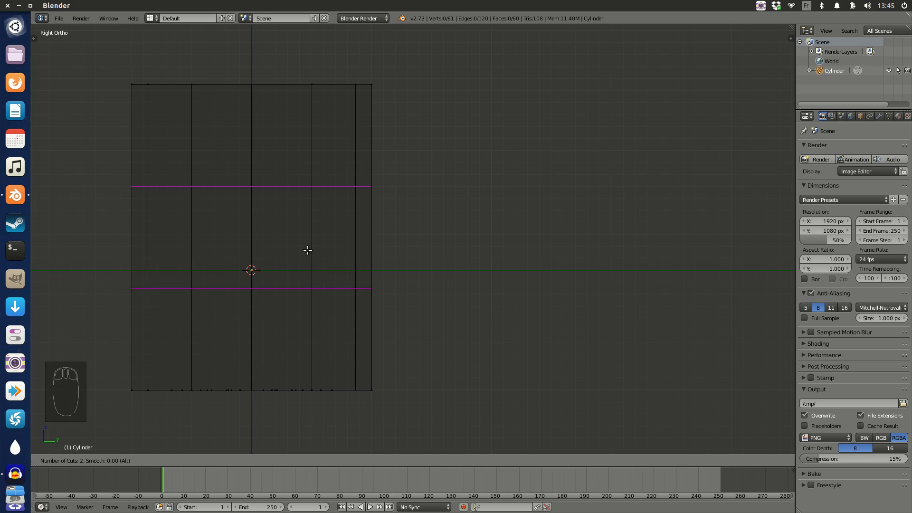
scroll(307, 250, up, 1)
scroll(306, 251, down, 1)
click(305, 247)
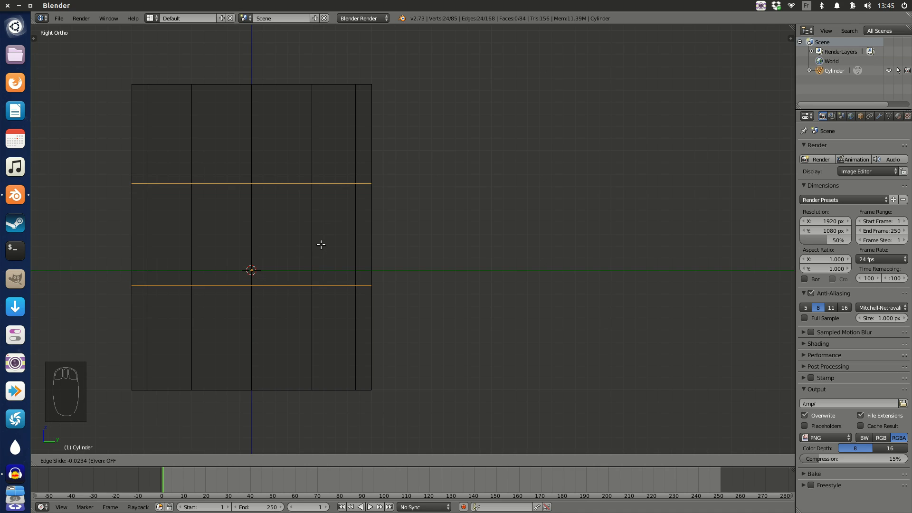
click(320, 246)
scroll(508, 208, up, 1)
key(a)
middle_drag(450, 183, 361, 175)
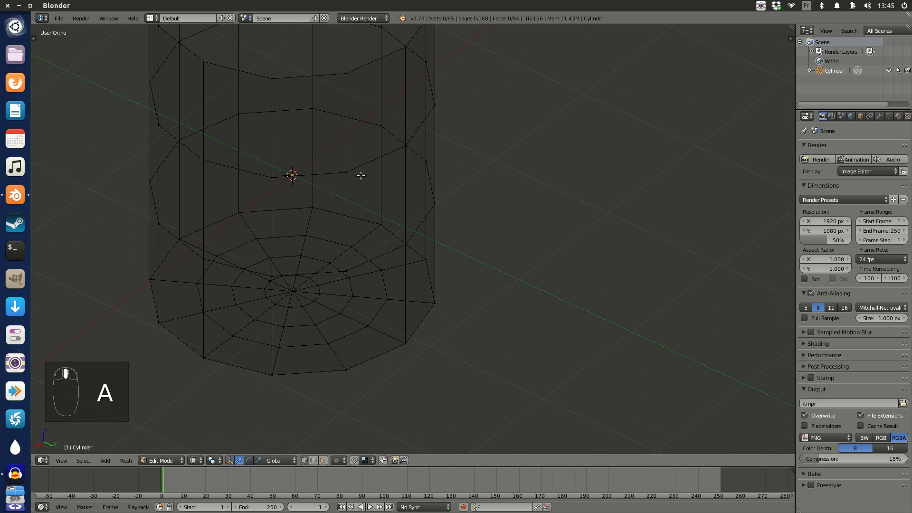
alt+right_click(323, 176)
key(a)
alt+right_click(392, 252)
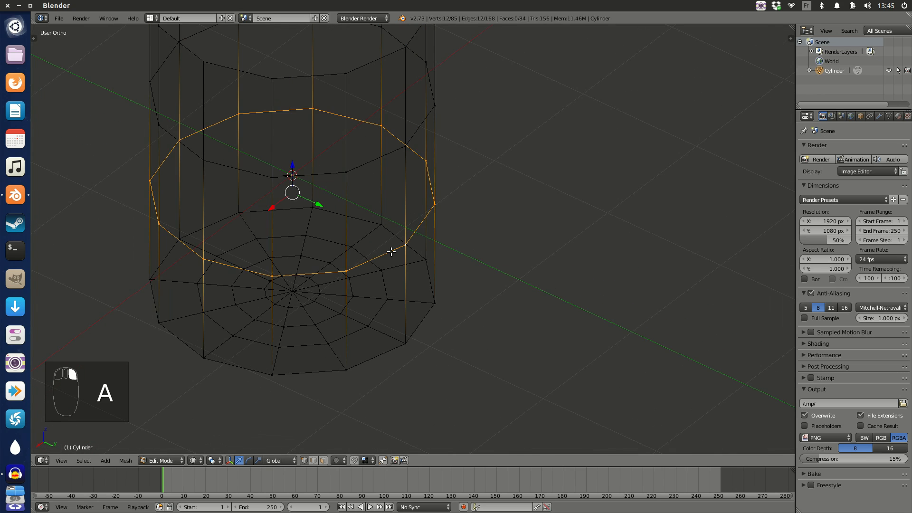
key(a)
key(KP_3)
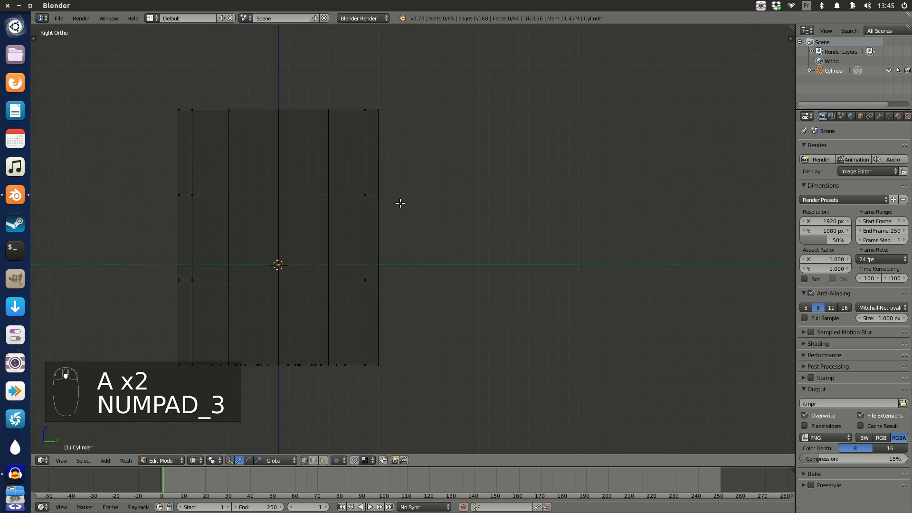
- Select both middle edge loops and scale them apart along Z by about 2.24, towards the cylinder's ends
shift+middle_drag(377, 211, 487, 192)
alt+right_click(364, 160)
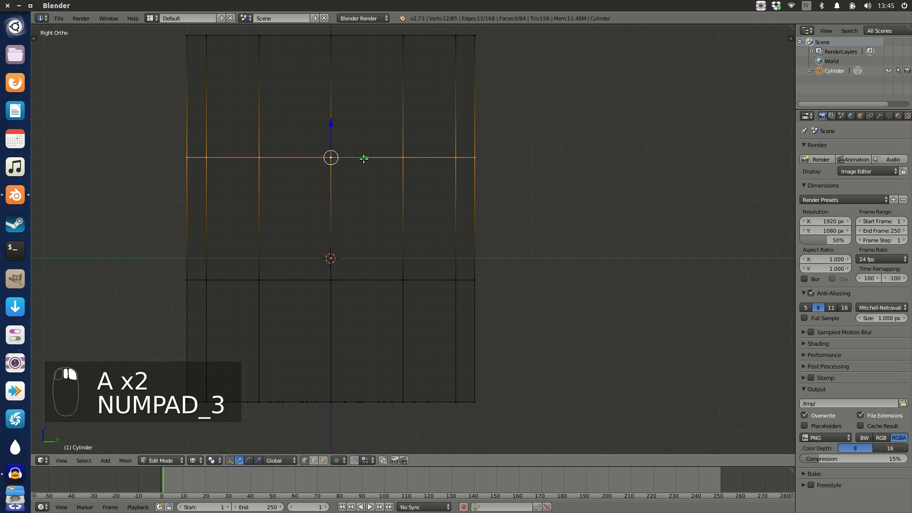
alt+shift+right_click(371, 281)
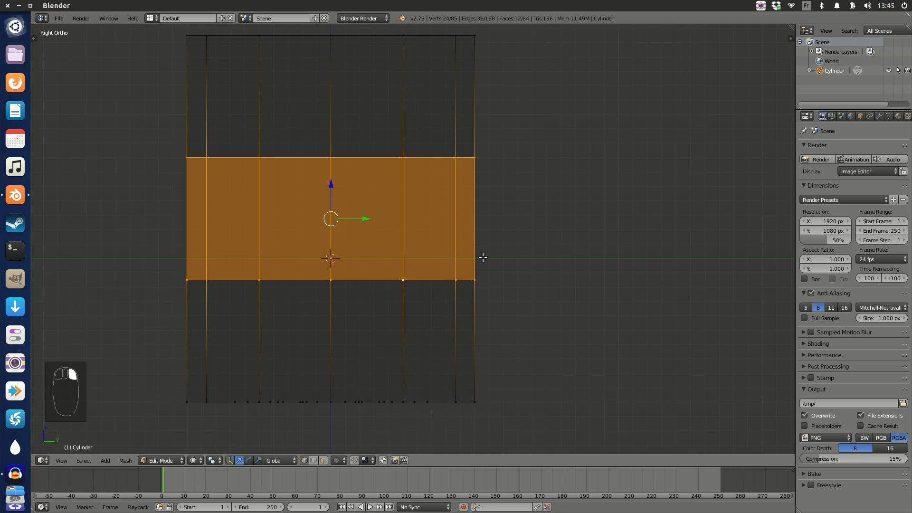
scroll(478, 212, down, 1)
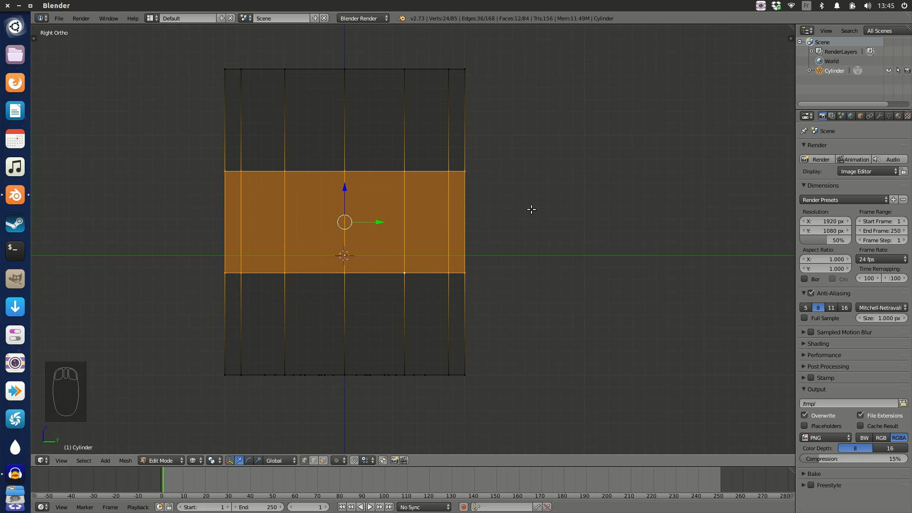
key(s)
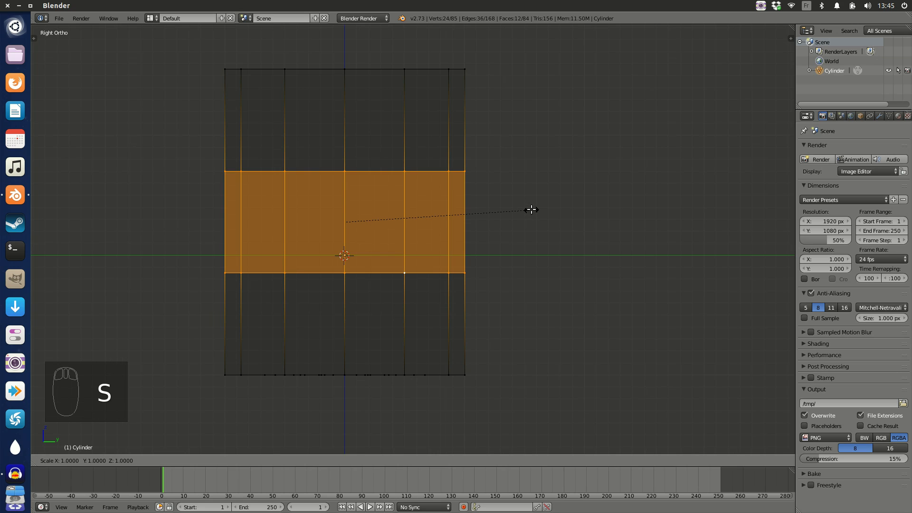
key(z)
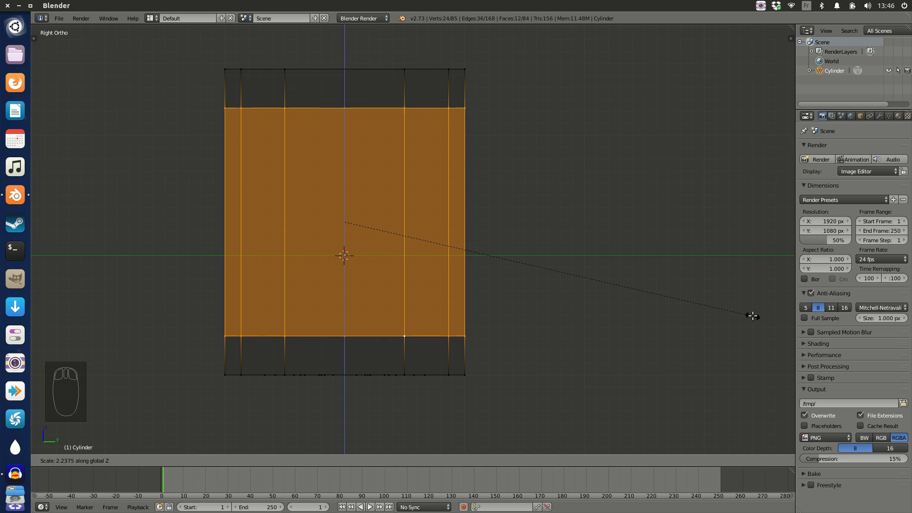
click(753, 316)
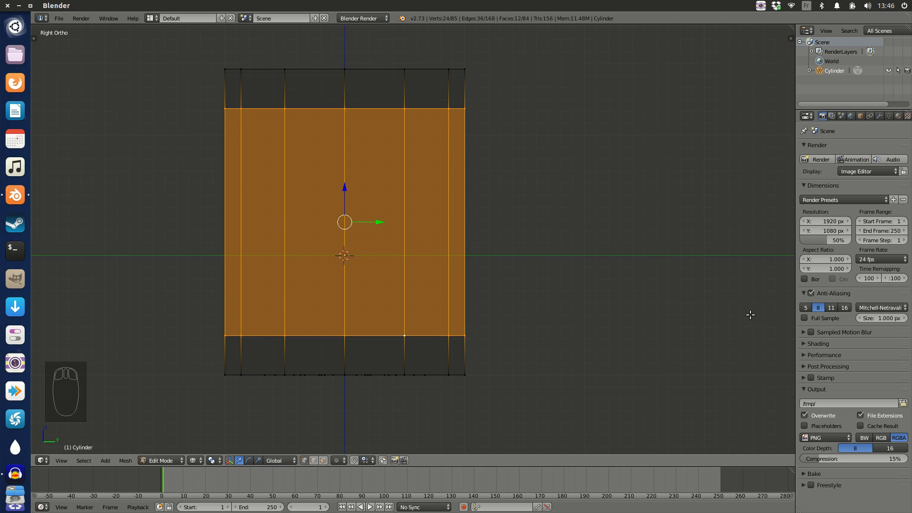
- Add two evenly spaced horizontal loop cuts to the tall middle section of the cylinder, starting from a cleared selection
key(a)
key(ctrl+r)
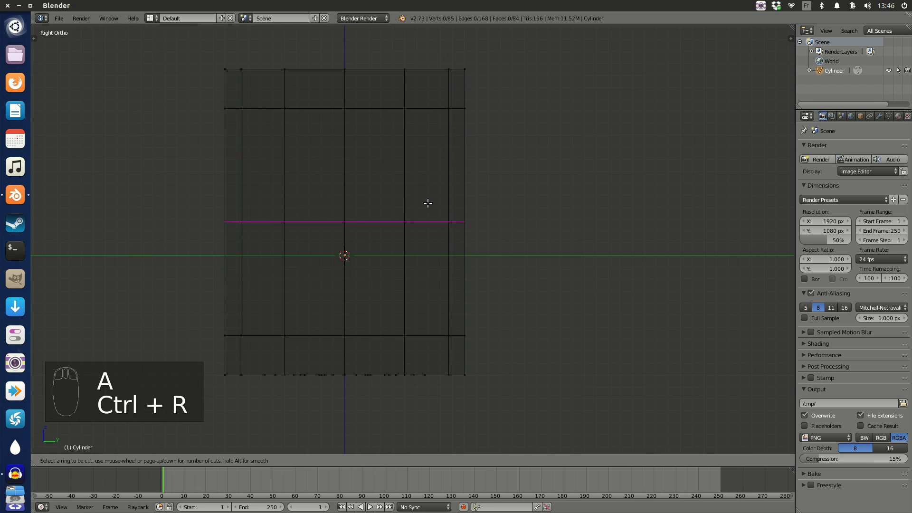
scroll(428, 203, up, 1)
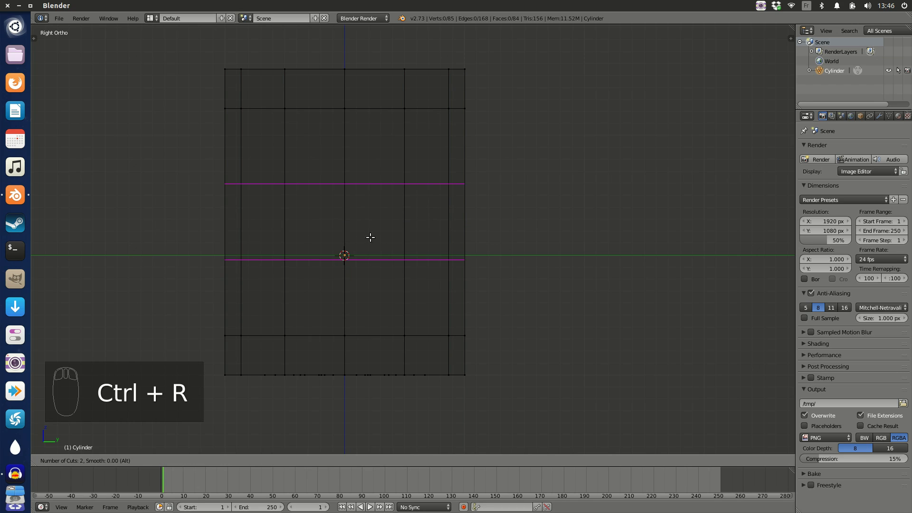
click(384, 215)
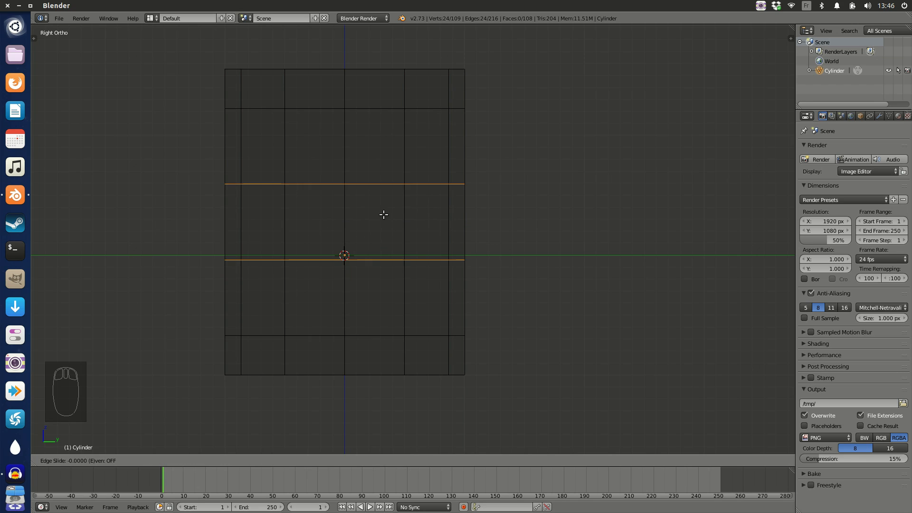
right_click(384, 215)
- Scale the two selected loops apart along Z by about 2.28 to form narrow bands, and clear the selection
key(s)
key(z)
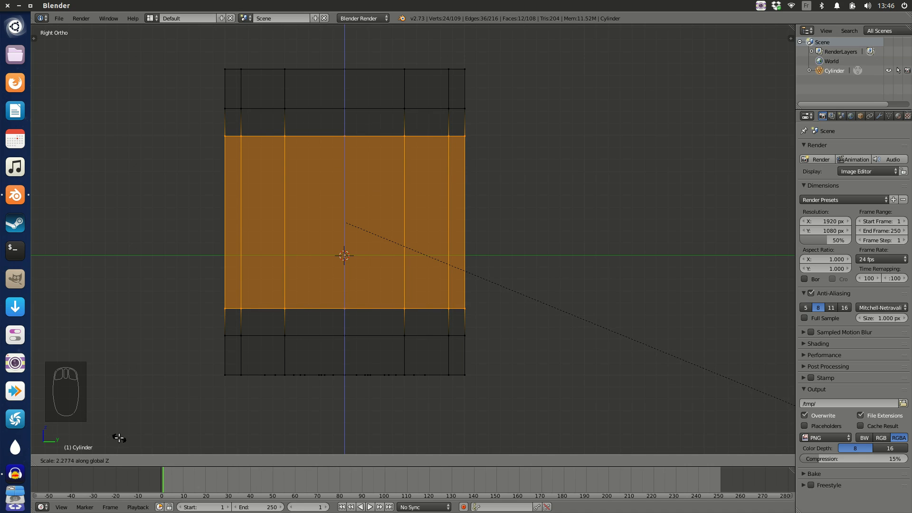
click(117, 437)
key(a)
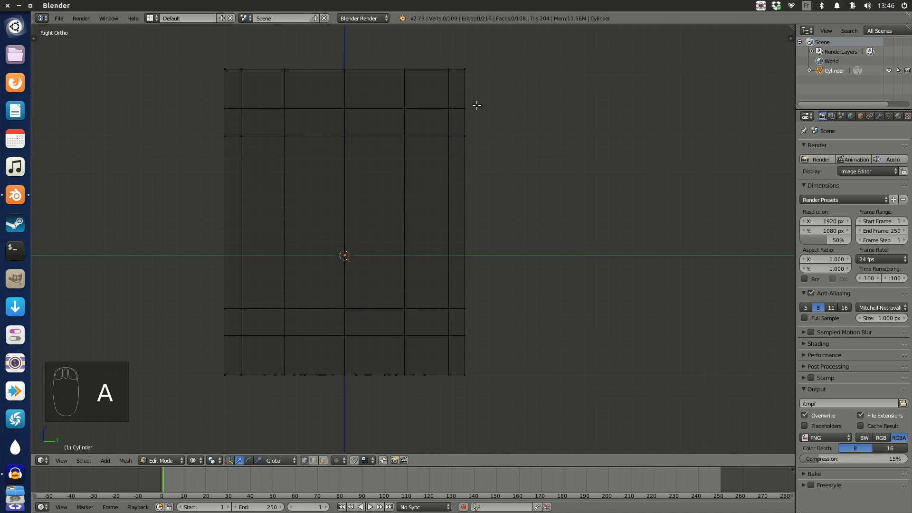
- Create a scene Grease Pencil layer and set its stroke colour to red
key(n)
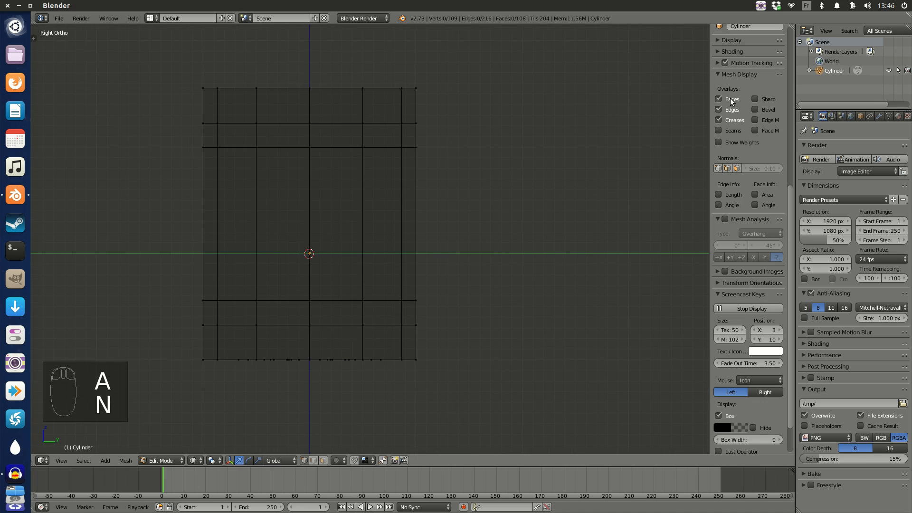
scroll(672, 167, up, 3)
scroll(695, 141, down, 3)
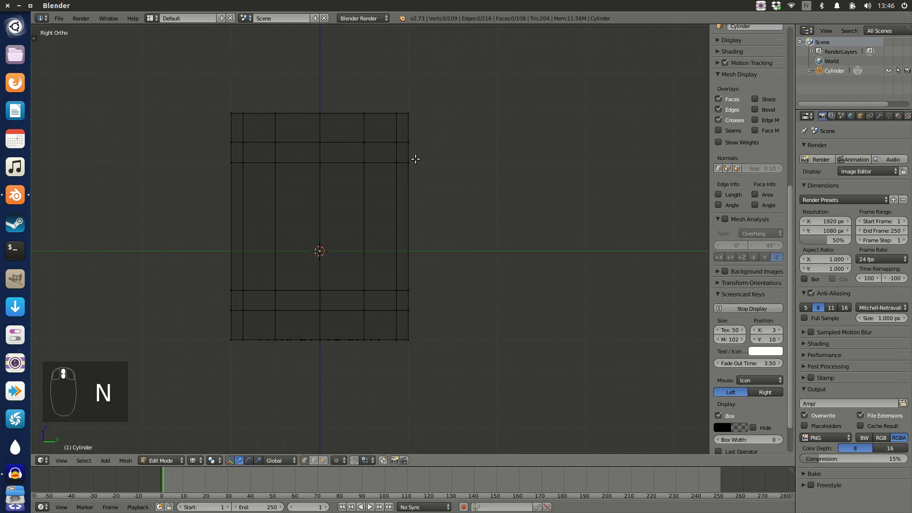
scroll(735, 98, up, 10)
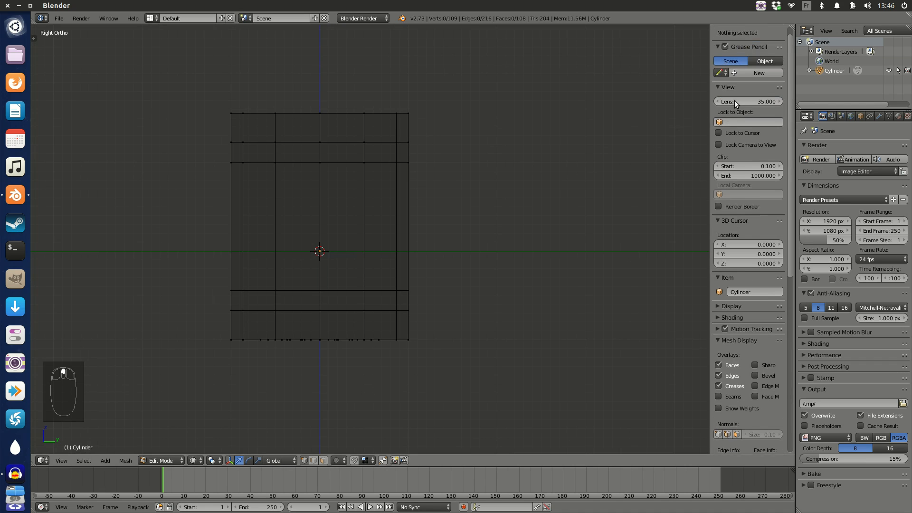
click(754, 85)
click(779, 96)
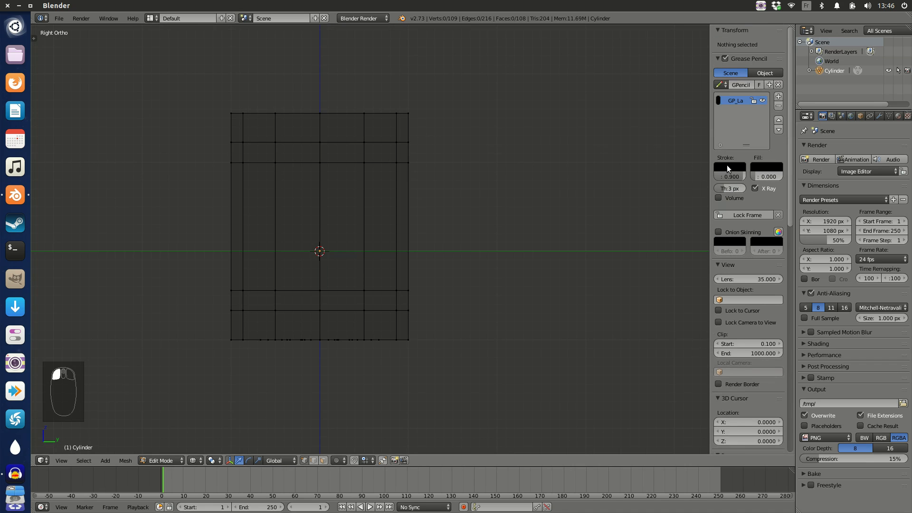
click(728, 167)
drag(797, 71, 797, 41)
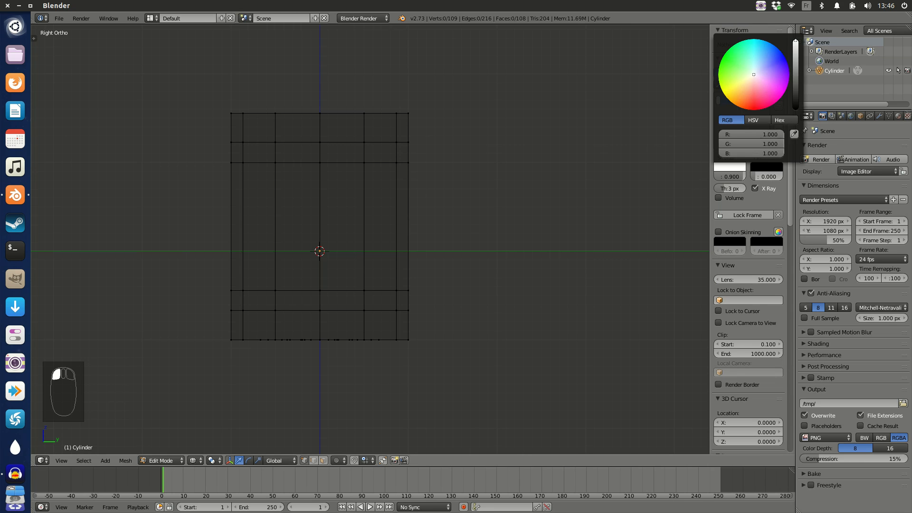
drag(752, 97, 755, 111)
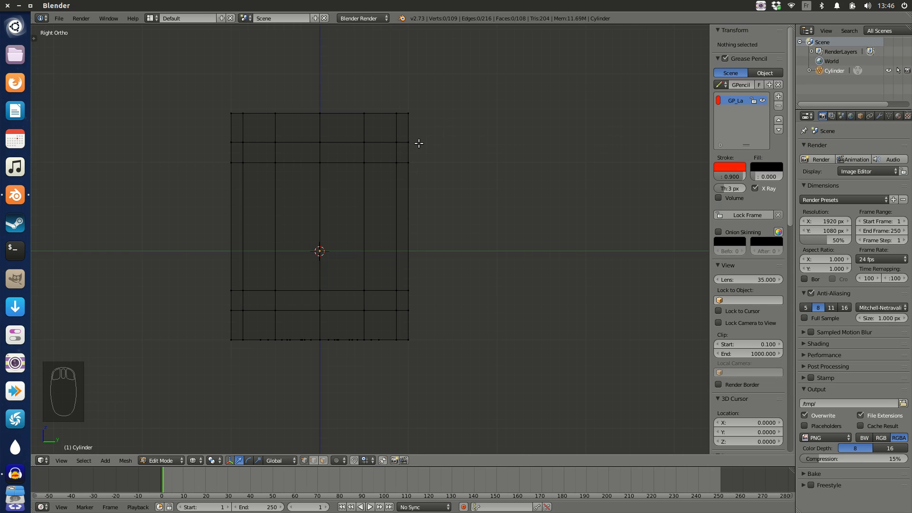
- Sketch red arrows beside the upper and lower narrow bands, link them with a handle-shaped arc, and delete the layer
drag(421, 144, 421, 159)
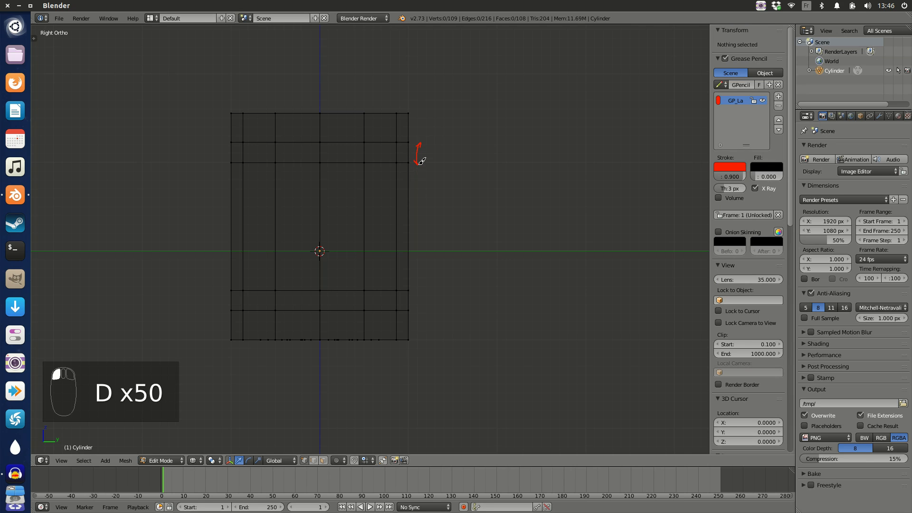
mouse_move(423, 307)
mouse_down()
mouse_move(424, 289)
mouse_move(419, 305)
mouse_up()
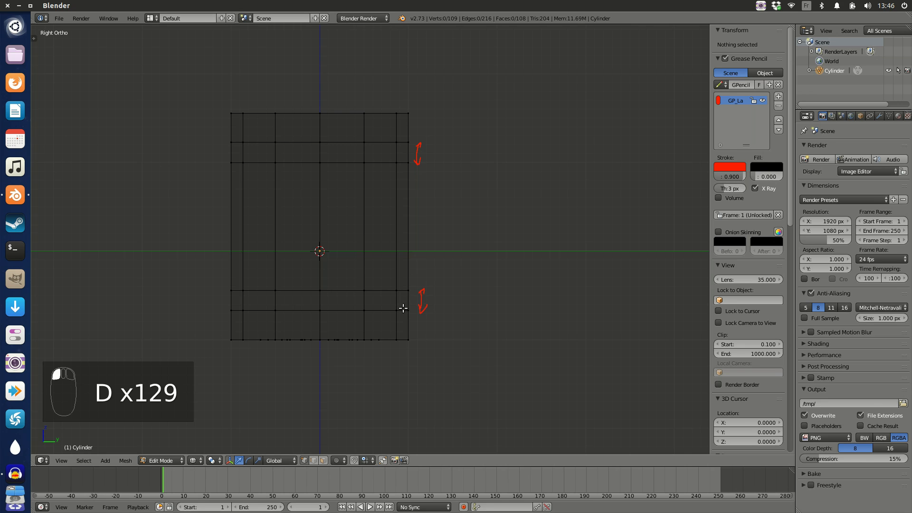
mouse_move(425, 154)
mouse_down()
mouse_move(485, 228)
mouse_move(429, 297)
mouse_up()
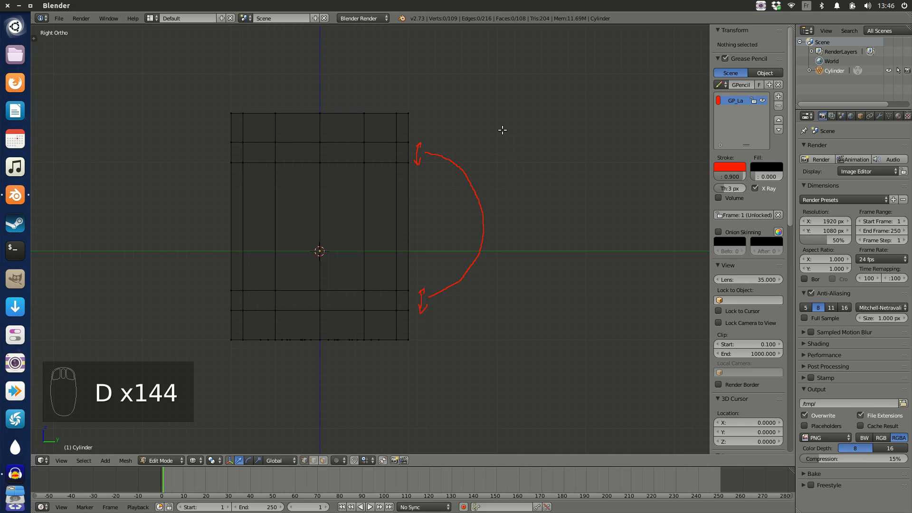
click(778, 106)
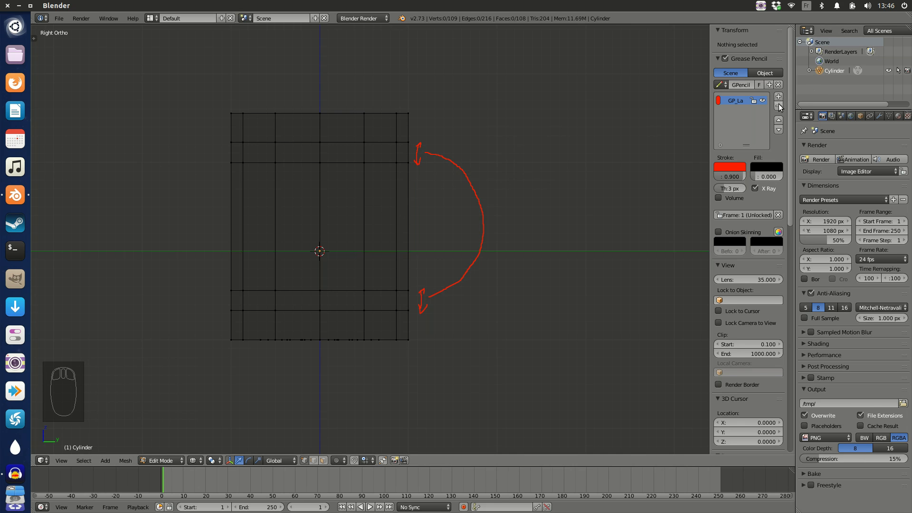
scroll(422, 122, up, 3)
scroll(437, 120, down, 3)
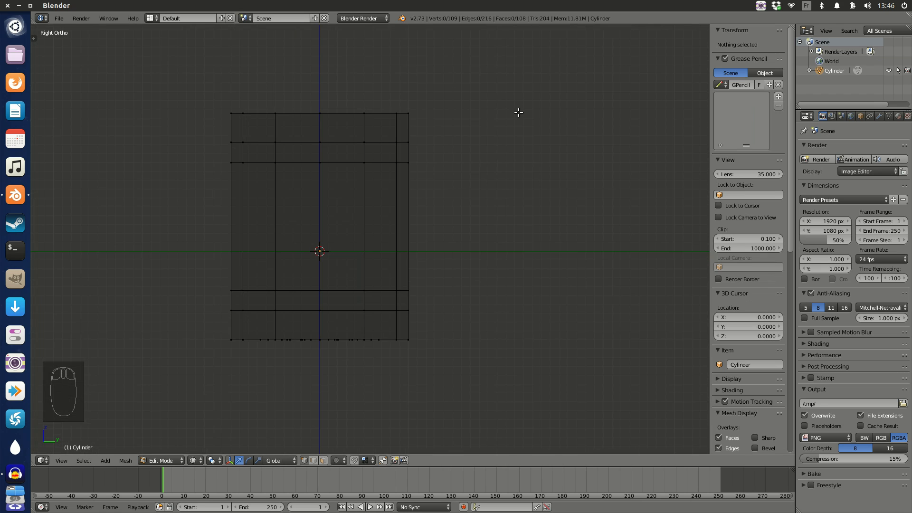
- In top orthographic view, sketch a white line and angle beside the cylinder's +X corner on a new Grease Pencil layer, and delete the layer
key(KP_7)
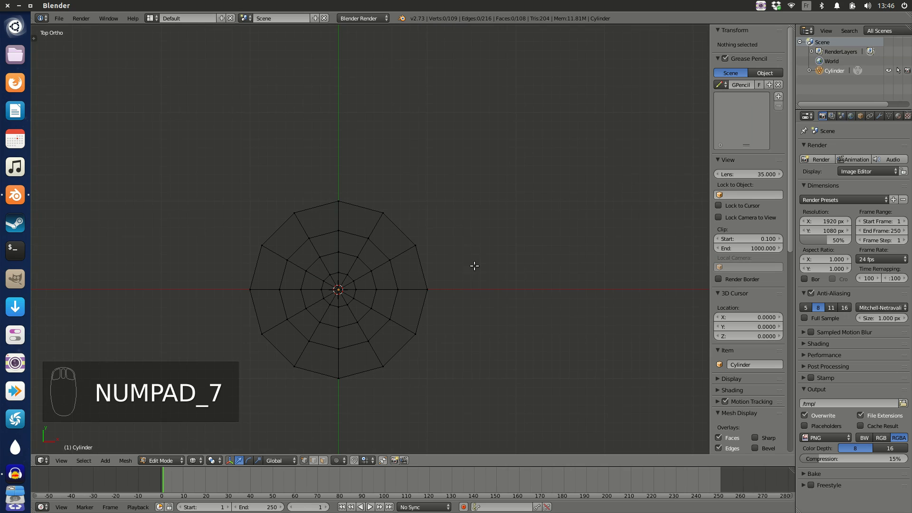
click(778, 96)
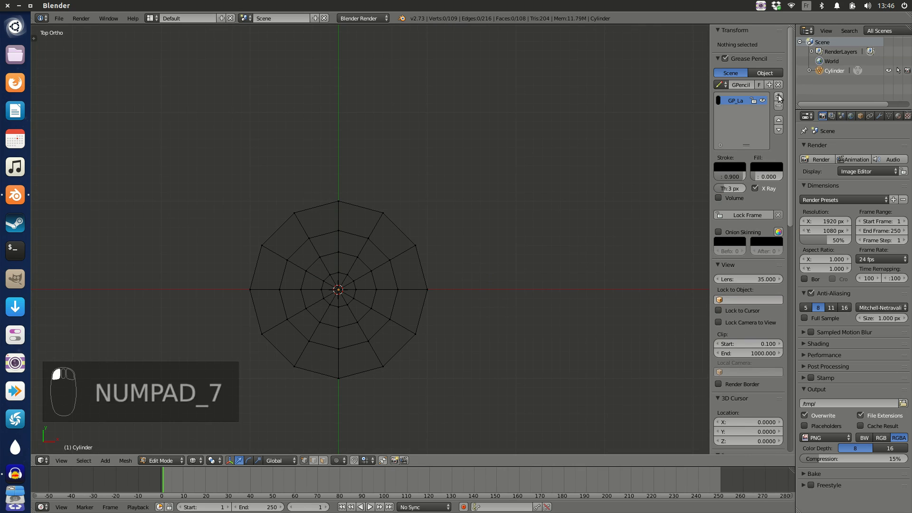
click(734, 172)
drag(798, 71, 798, 38)
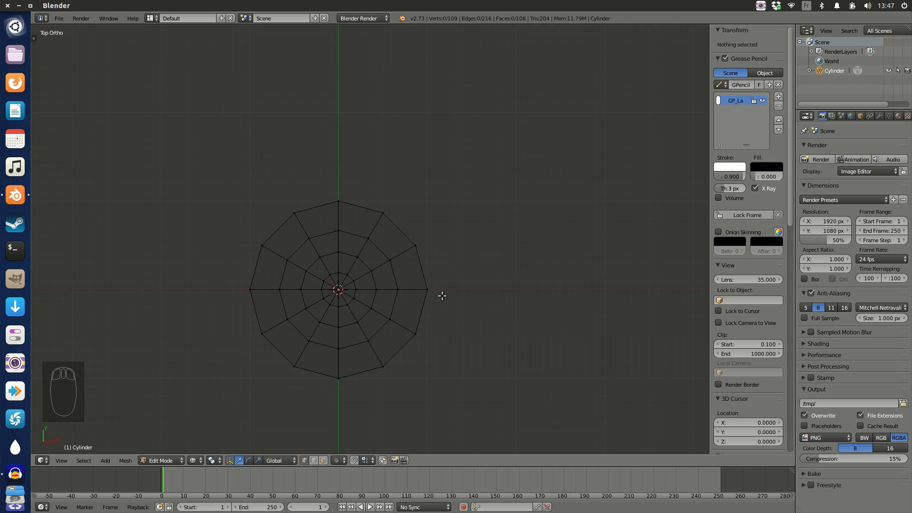
mouse_move(452, 275)
mouse_down()
mouse_move(454, 304)
mouse_move(489, 284)
mouse_move(474, 308)
mouse_up()
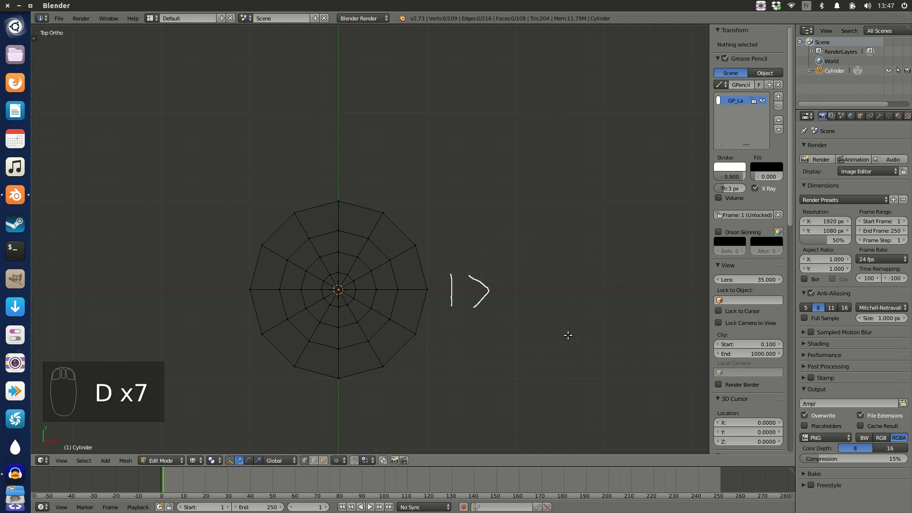
click(781, 106)
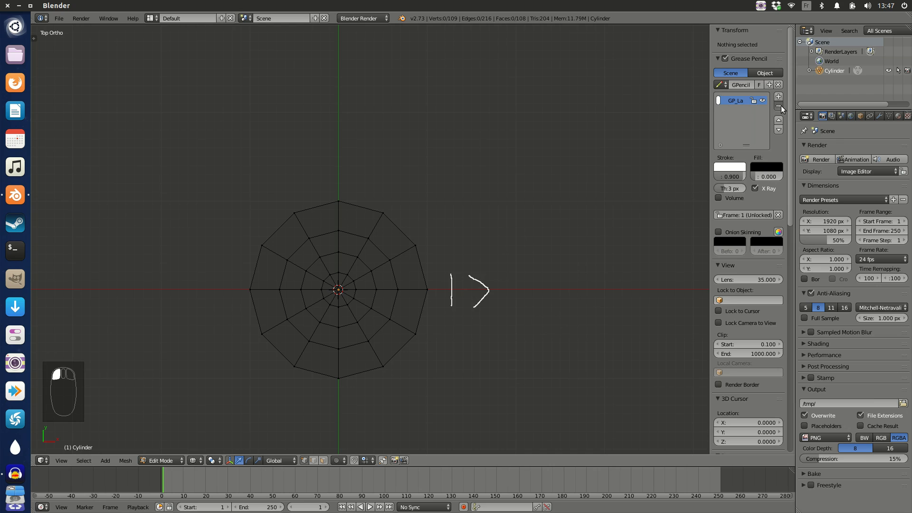
- Switch to Object Mode and rotate the cylinder 15° about the Z axis
key(Tab)
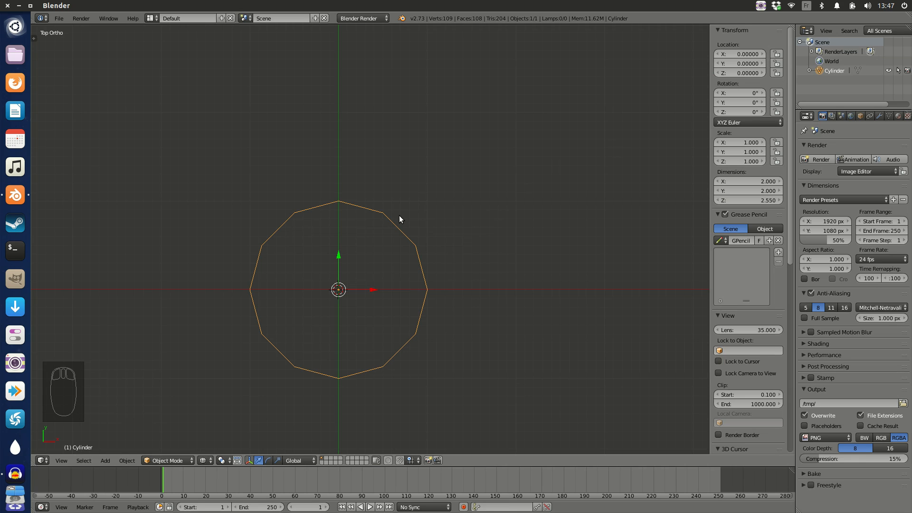
key(r)
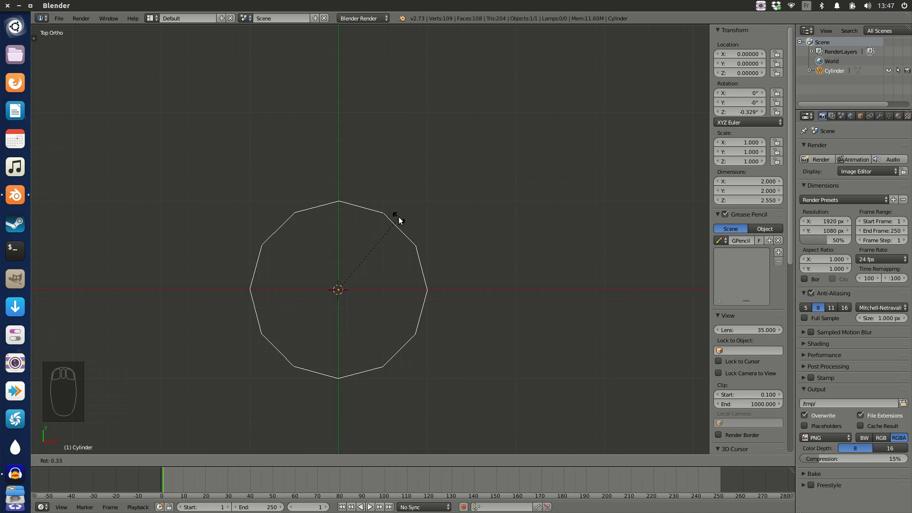
key(z)
text(15)
key(Return)
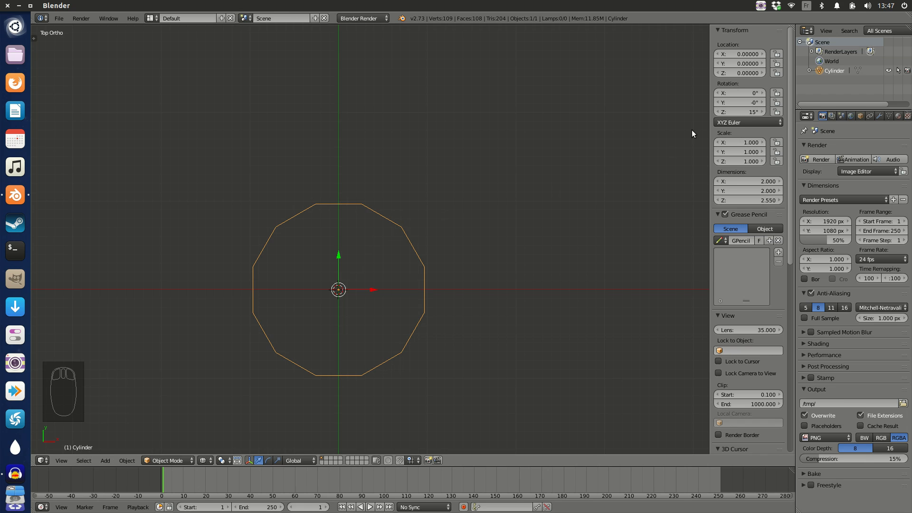
- Sketch white arrows at the cylinder's flat +X side on a new Grease Pencil layer, and delete the layer
click(779, 253)
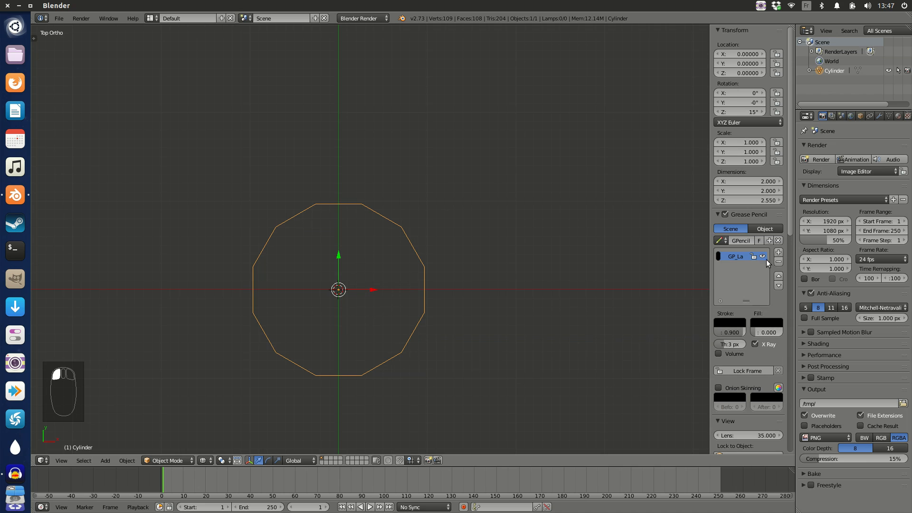
click(731, 325)
click(796, 197)
mouse_move(448, 265)
mouse_down()
mouse_move(444, 307)
mouse_move(449, 264)
mouse_move(436, 286)
mouse_move(525, 276)
mouse_move(520, 282)
mouse_up()
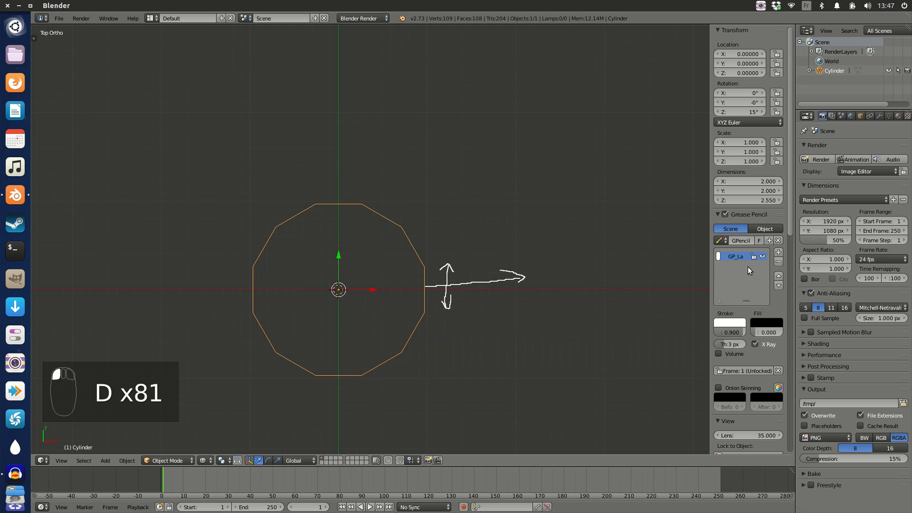
click(778, 263)
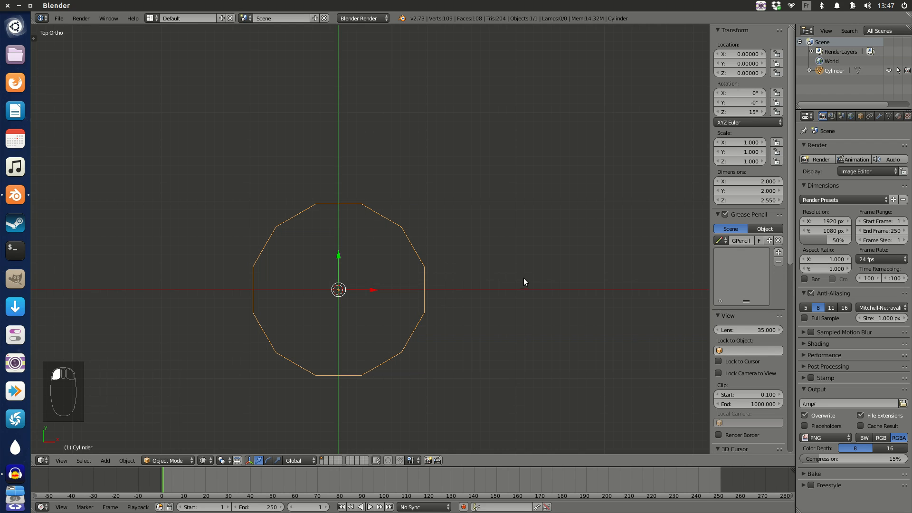
- Put the cylinder back into Edit Mode and switch to face selection, with the side of the body in view
key(KP_3)
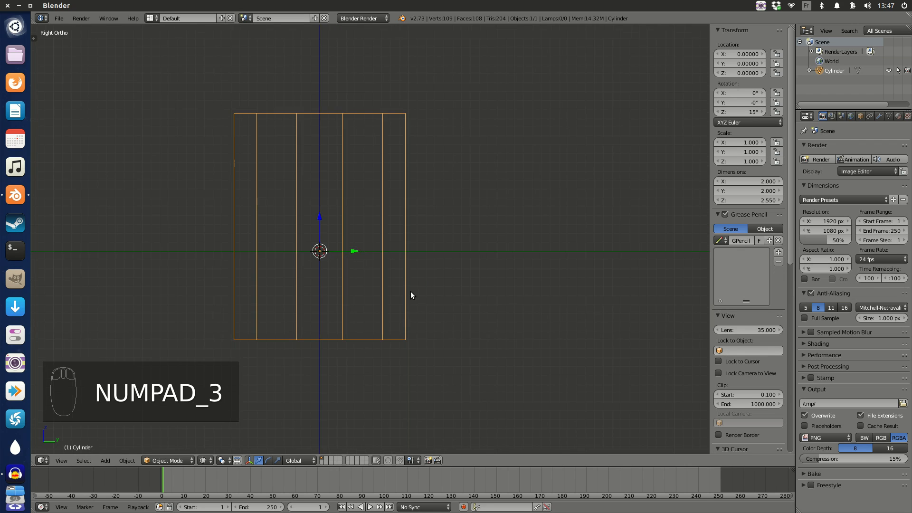
key(Tab)
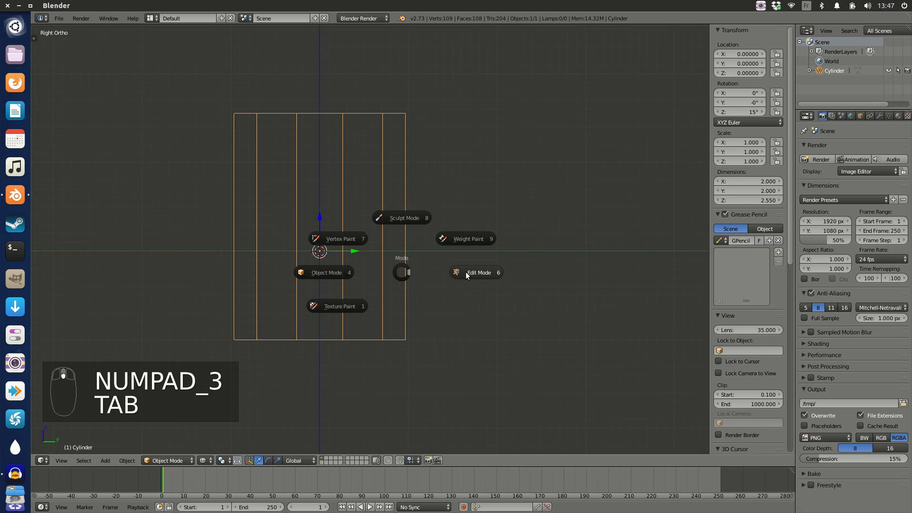
click(465, 272)
scroll(464, 259, up, 2)
scroll(465, 257, down, 1)
scroll(465, 254, up, 1)
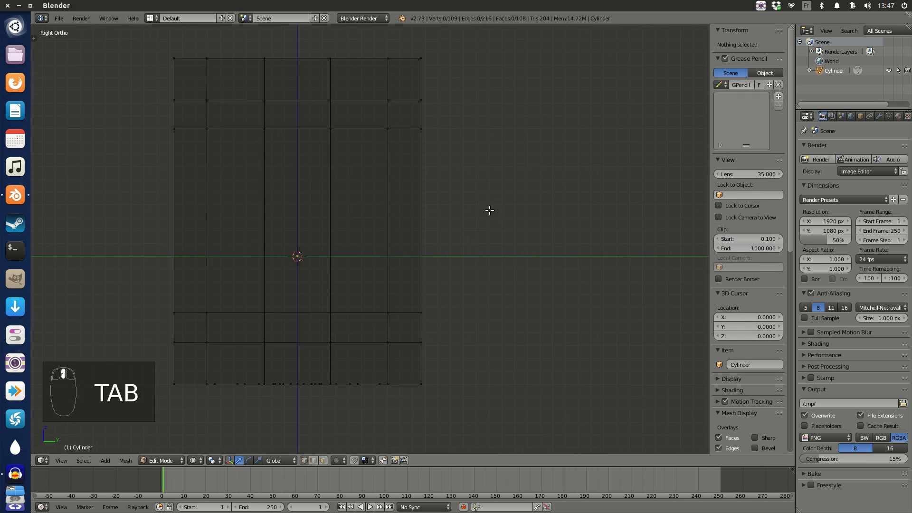
middle_drag(489, 210, 460, 220)
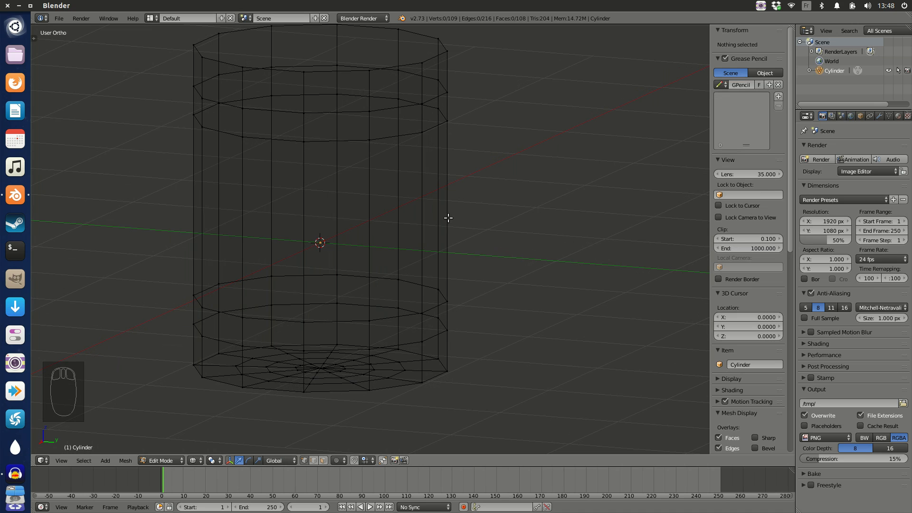
key(ctrl+Tab)
click(444, 237)
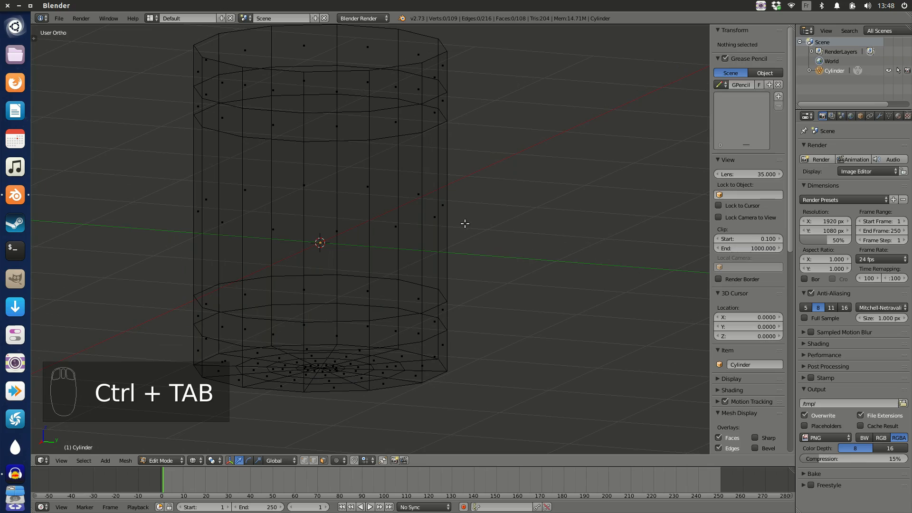
- Delete the two vertically aligned faces on the +Y side in the upper and lower narrow bands, and show the mesh in Solid shading
right_click(434, 116)
shift+right_click(434, 321)
mouse_move(543, 252)
middle_down()
mouse_move(456, 257)
mouse_move(432, 295)
mouse_move(400, 317)
mouse_move(401, 287)
mouse_move(461, 244)
mouse_move(530, 242)
middle_up()
key(x)
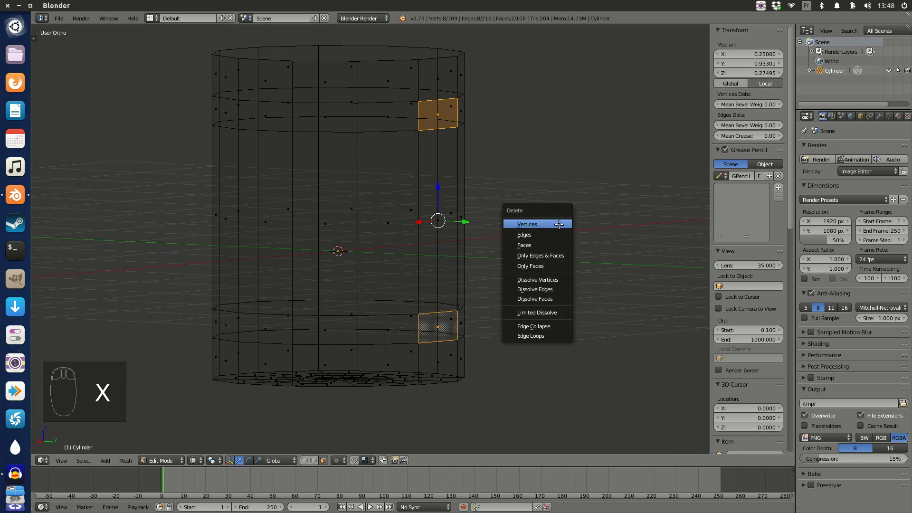
click(546, 245)
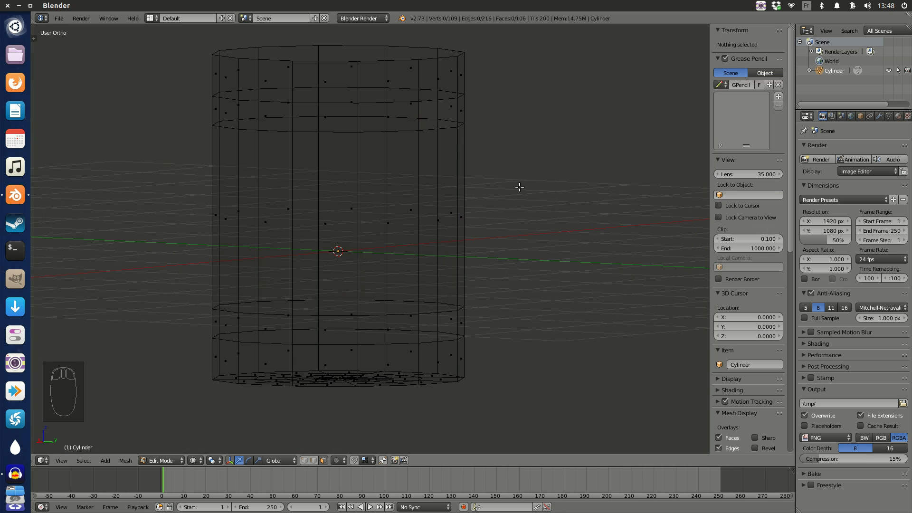
key(z)
click(522, 242)
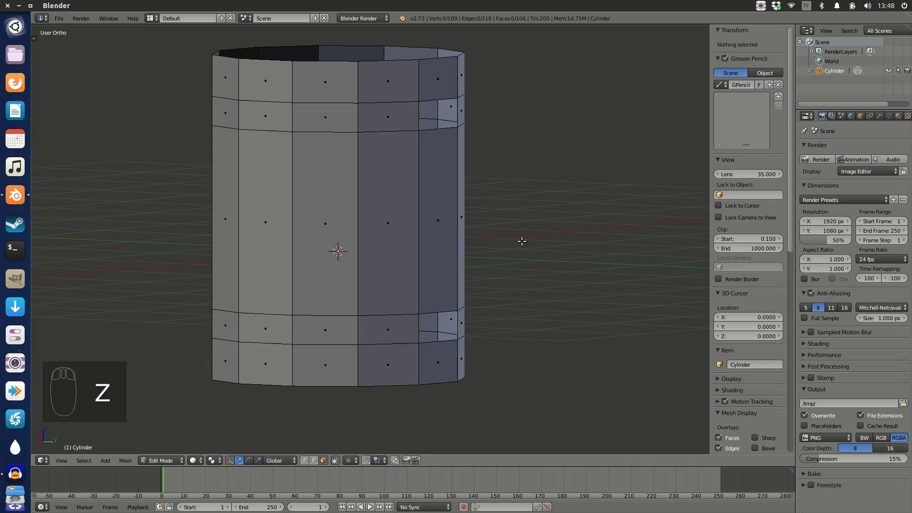
- Switch to edge selection and select the edge loop bordering the upper opening on the +Y side
scroll(523, 240, up, 8)
mouse_move(453, 249)
middle_down()
mouse_move(428, 271)
mouse_move(583, 251)
mouse_move(540, 204)
mouse_move(527, 248)
mouse_move(535, 228)
mouse_move(542, 240)
middle_up()
key(ctrl+Tab)
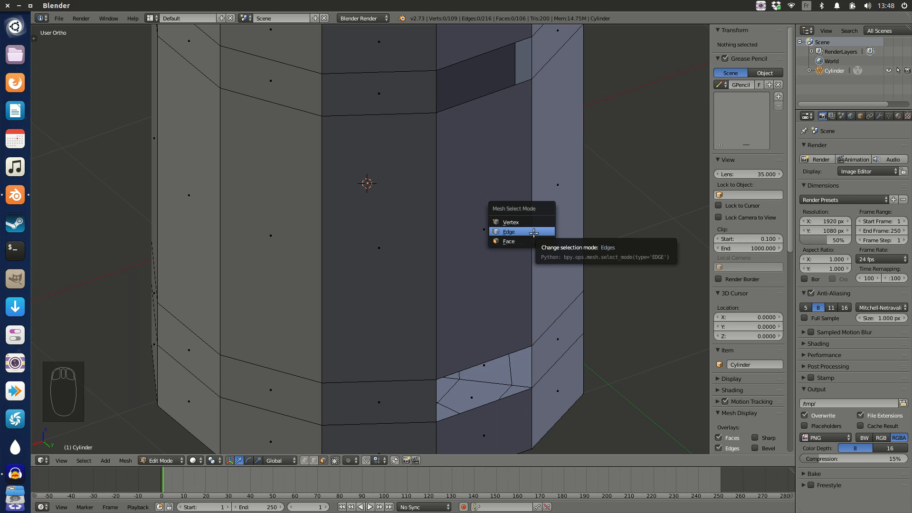
click(533, 232)
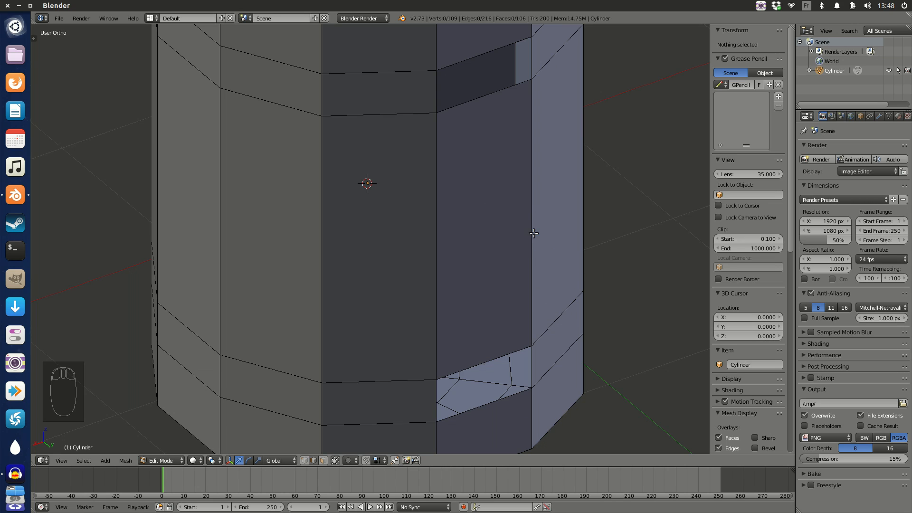
key(ctrl+Tab)
click(494, 94)
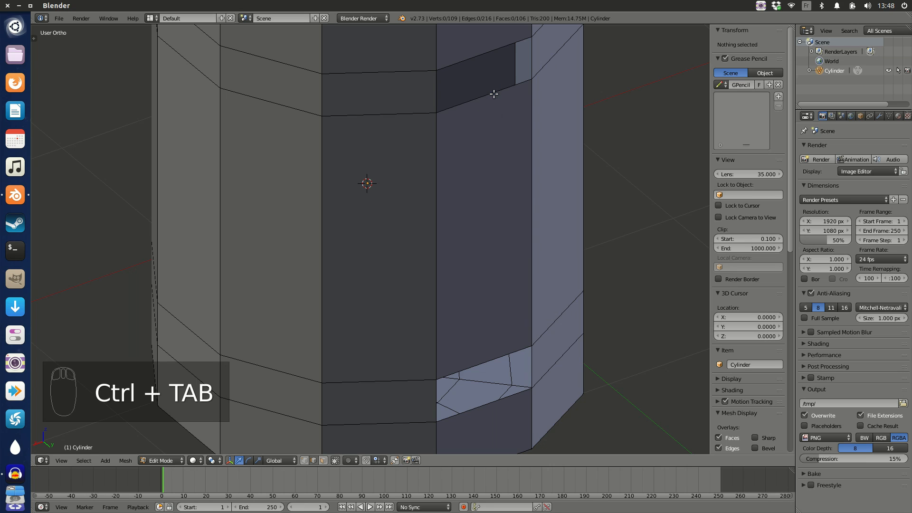
right_click(532, 60)
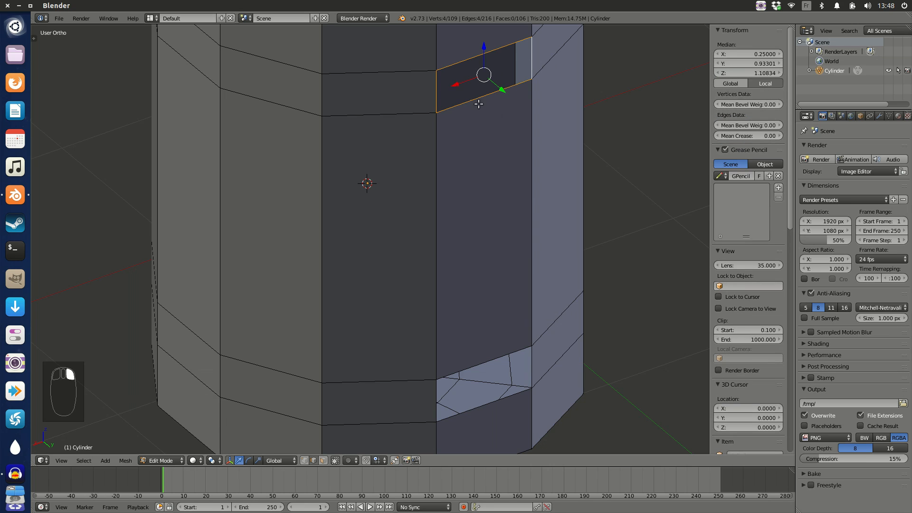
middle_drag(471, 149, 505, 166)
- Show the mesh in Wireframe shading from the right orthographic view
key(KP_3)
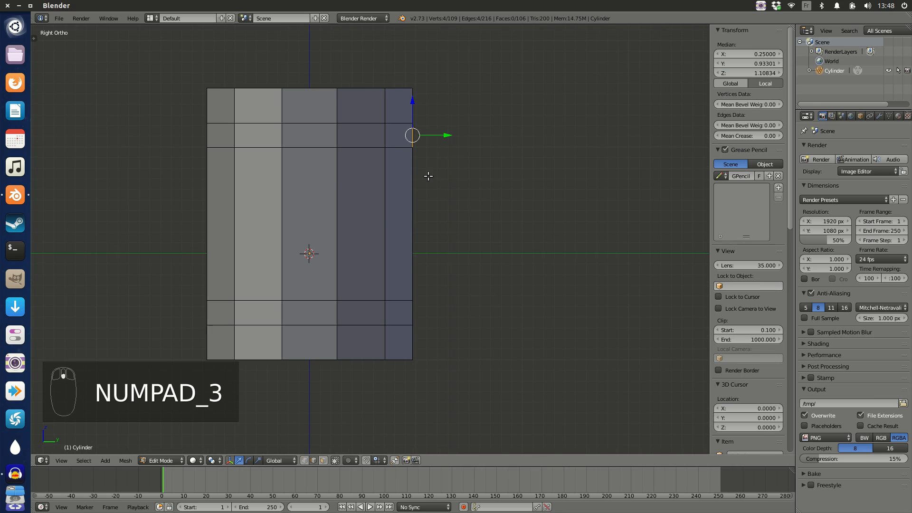
key(z)
click(515, 179)
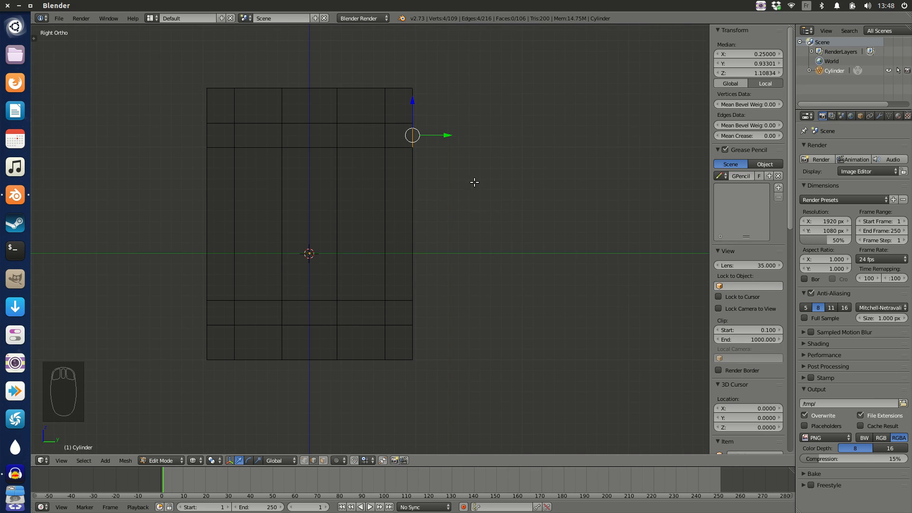
- Apply the Spin tool to the upper opening's edge loop and expand the operator settings to show them all
key(t)
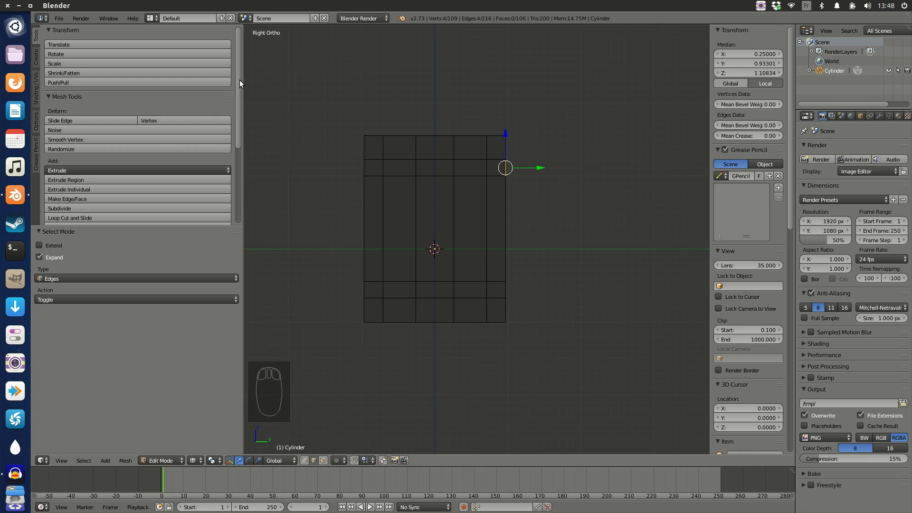
key(t)
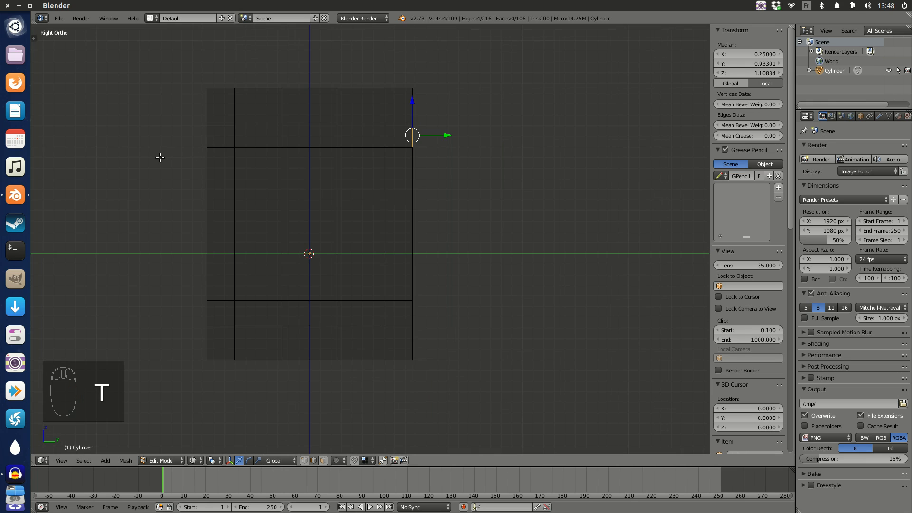
key(t)
drag(209, 231, 212, 376)
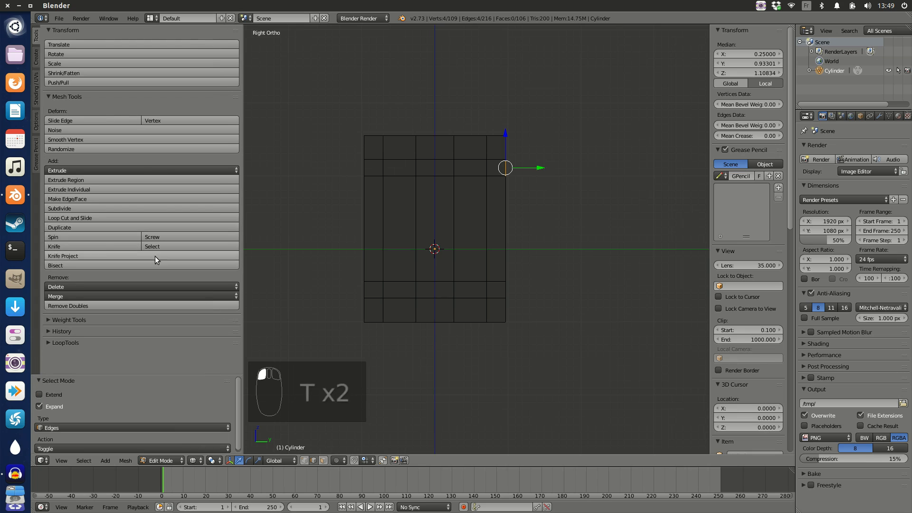
click(63, 236)
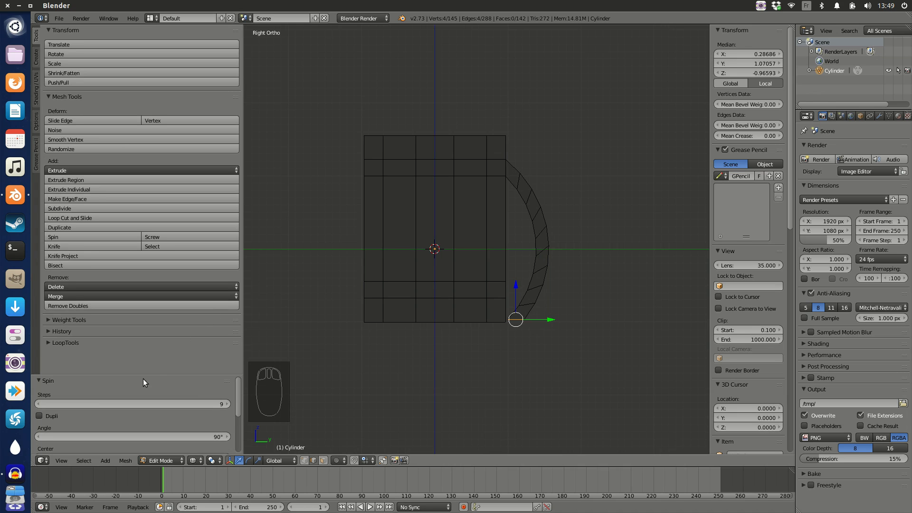
drag(147, 377, 166, 163)
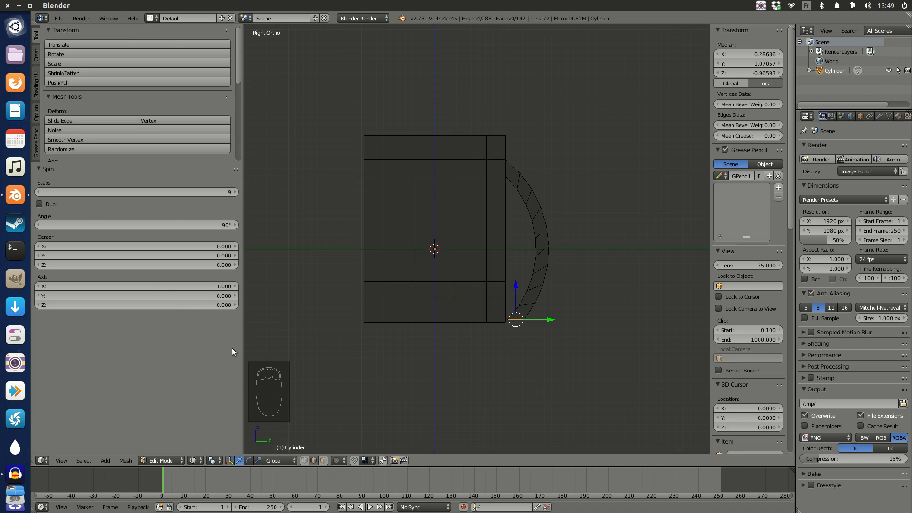
- Set the spin angle to 180° and the spin center to Y 0.970 and Z 0.280
scroll(609, 285, up, 2)
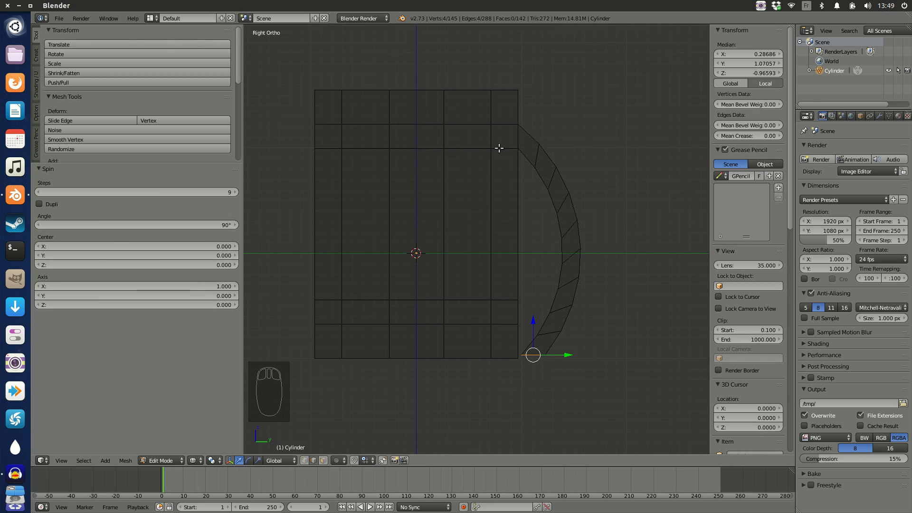
click(224, 224)
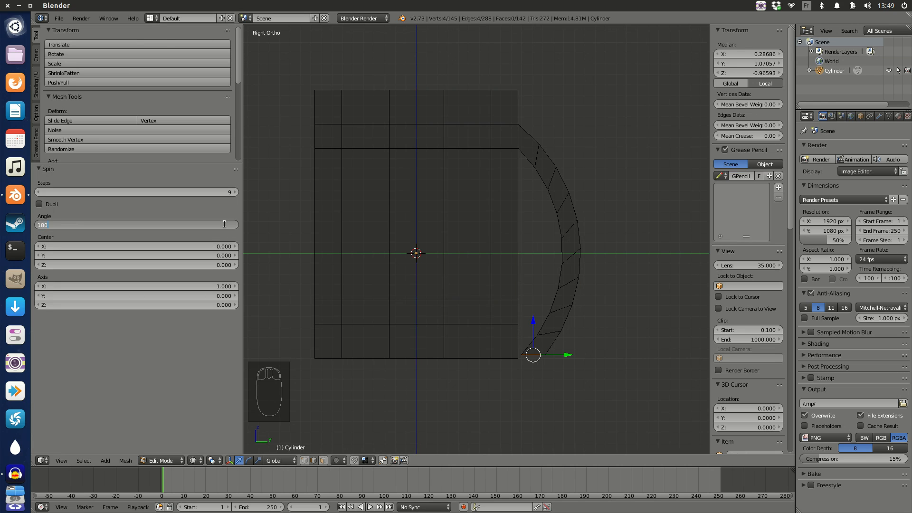
key(Return)
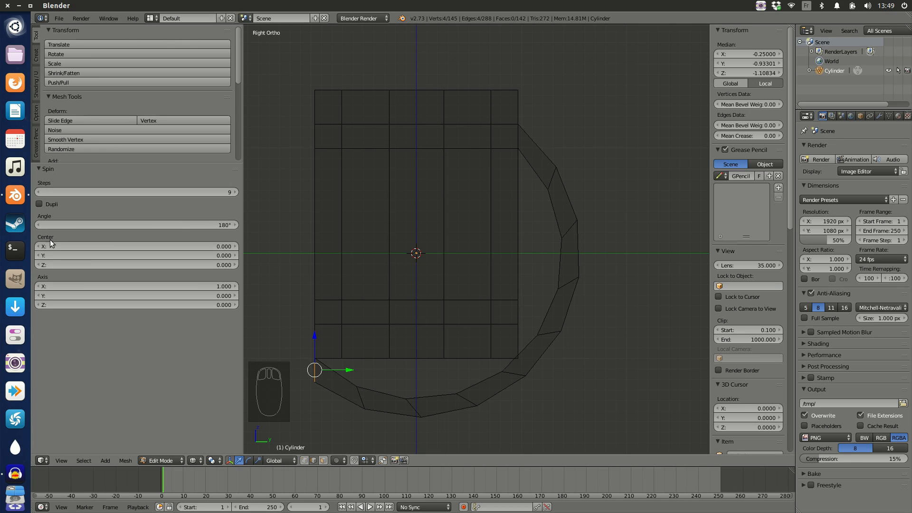
drag(220, 257, 277, 256)
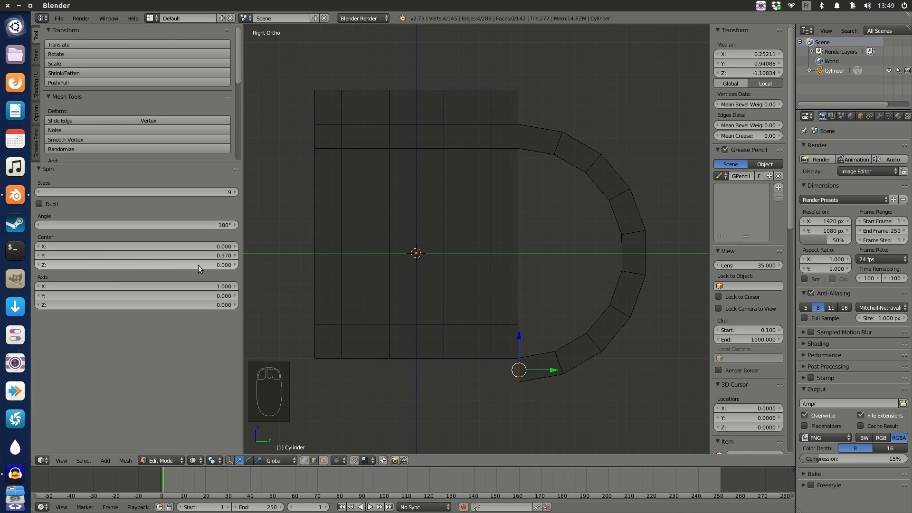
drag(224, 265, 272, 265)
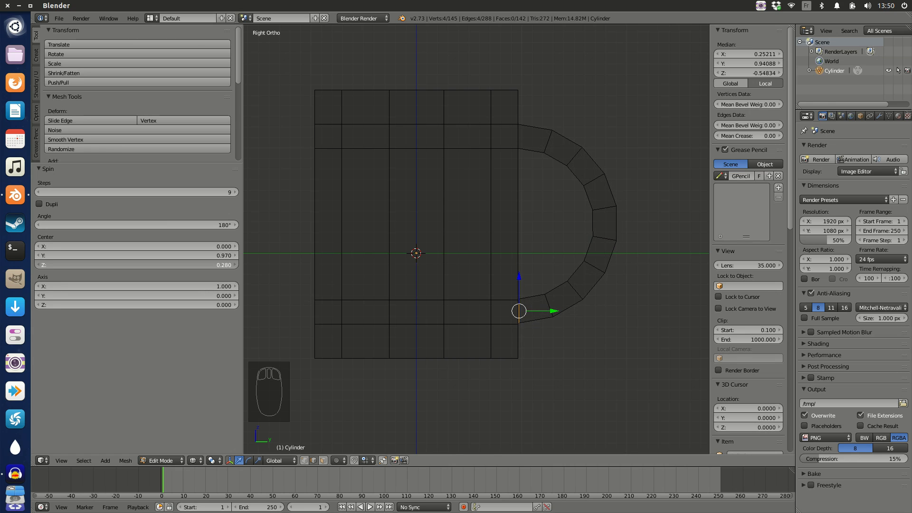
- Align the handle's lower end with the lower opening by setting the spin center to Z 0.275 and Y 0.966
scroll(605, 361, up, 4)
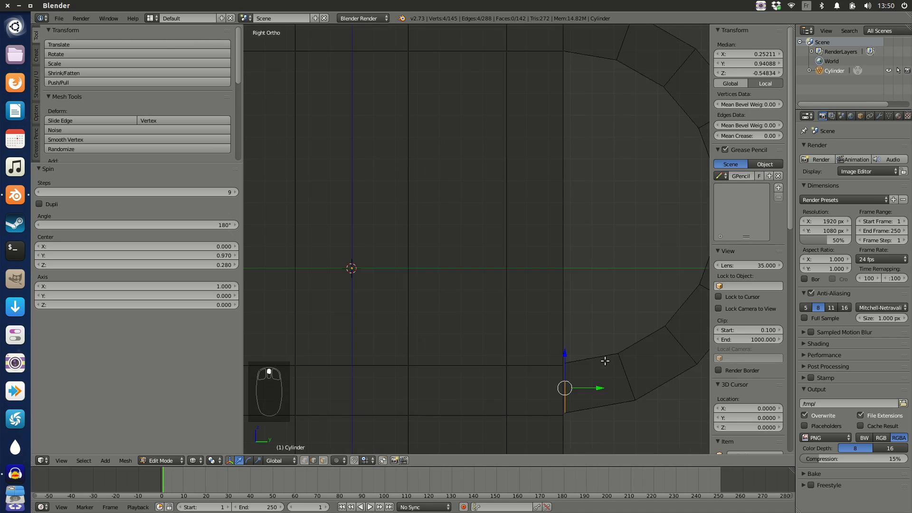
scroll(605, 361, up, 2)
scroll(623, 336, up, 2)
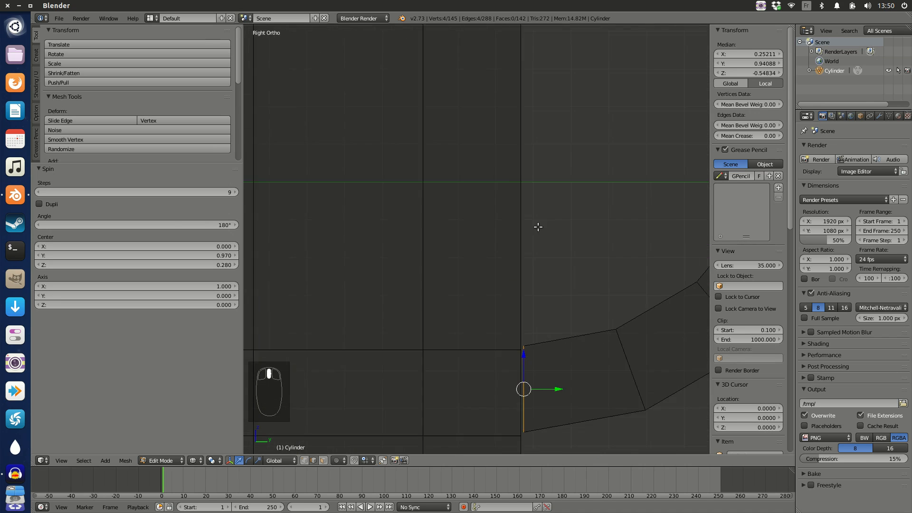
shift+middle_drag(538, 228, 504, 189)
scroll(526, 217, up, 2)
shift+middle_drag(537, 244, 538, 102)
scroll(538, 211, up, 2)
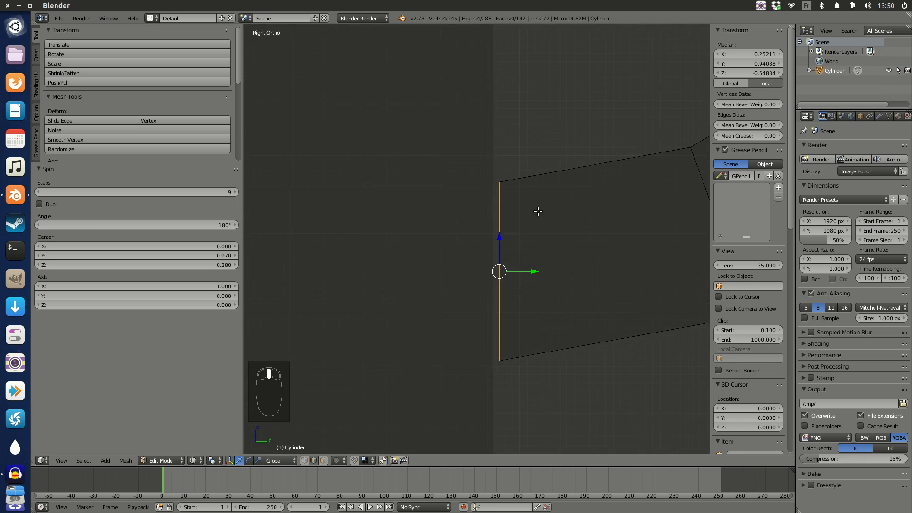
scroll(554, 254, up, 2)
scroll(565, 257, up, 3)
shift+middle_drag(566, 258, 508, 252)
shift+scroll(535, 249, down, 4)
scroll(537, 246, down, 2)
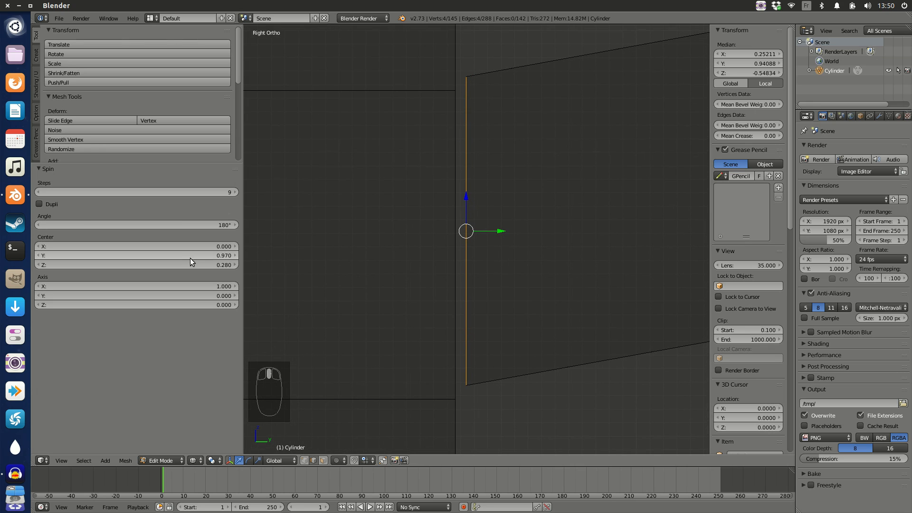
mouse_move(138, 255)
mouse_down()
mouse_move(166, 255)
mouse_move(133, 255)
mouse_move(157, 255)
mouse_move(143, 256)
mouse_up()
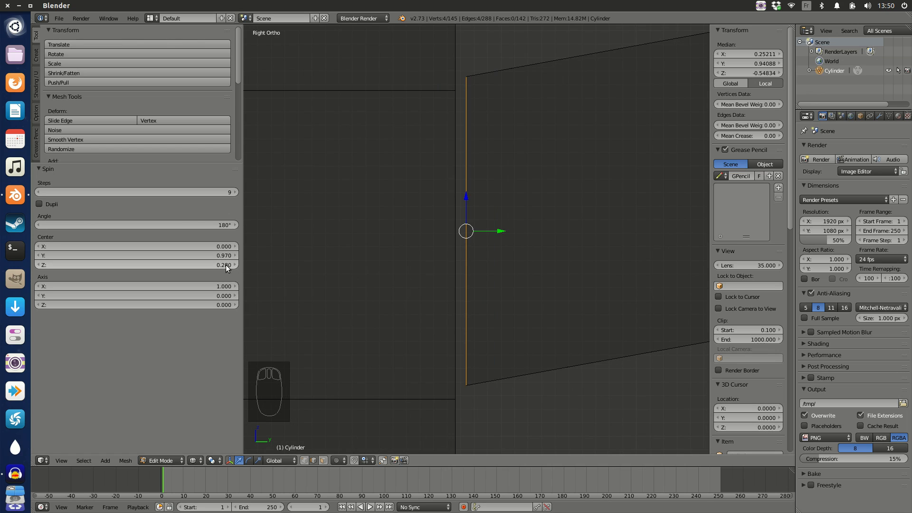
drag(221, 266, 212, 266)
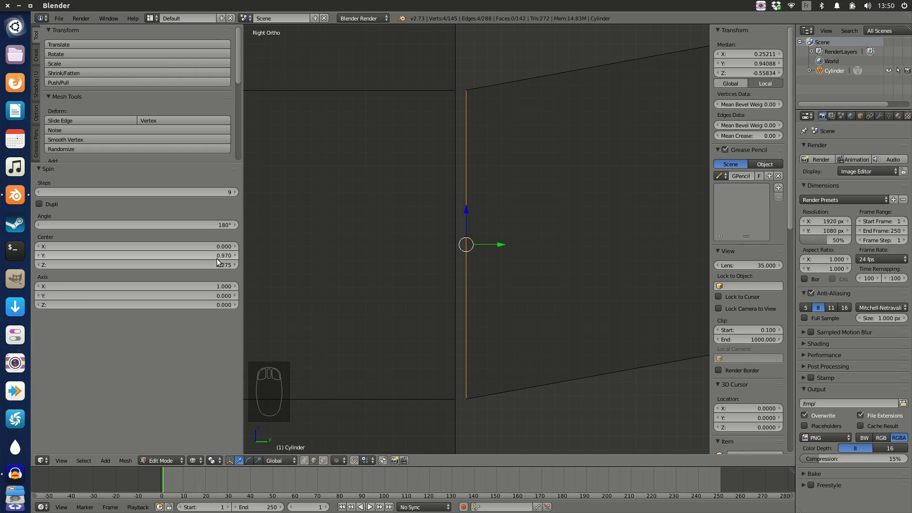
drag(217, 257, 240, 267)
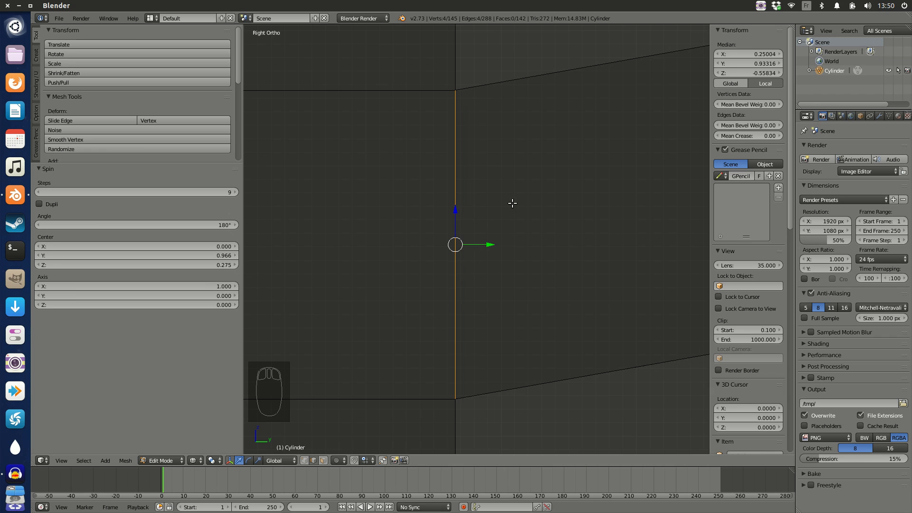
- Reduce the handle's spin to 6 steps
middle_drag(568, 126, 529, 217)
scroll(529, 217, down, 6)
scroll(485, 201, down, 7)
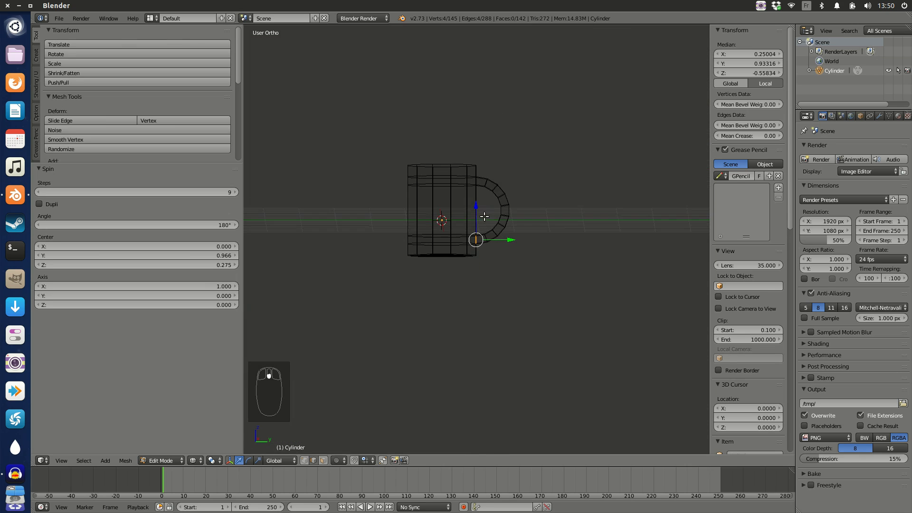
scroll(477, 223, up, 6)
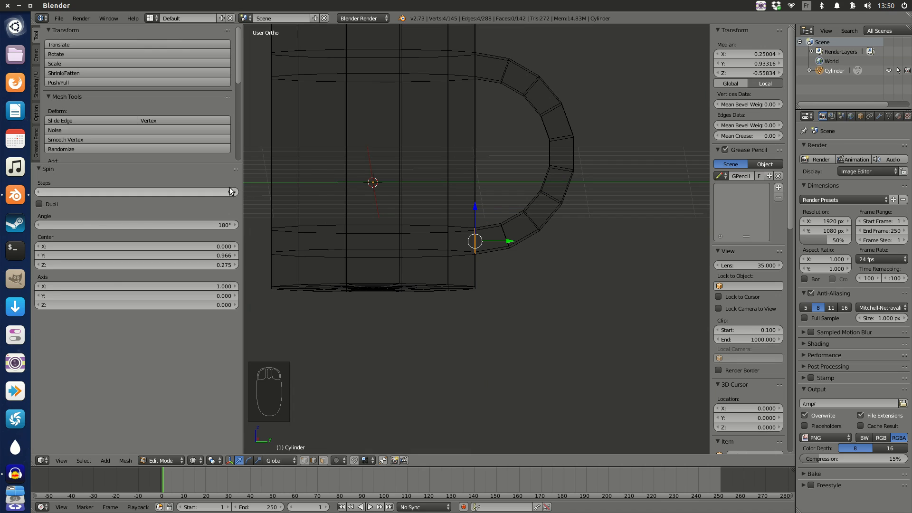
drag(86, 192, 75, 192)
click(38, 192)
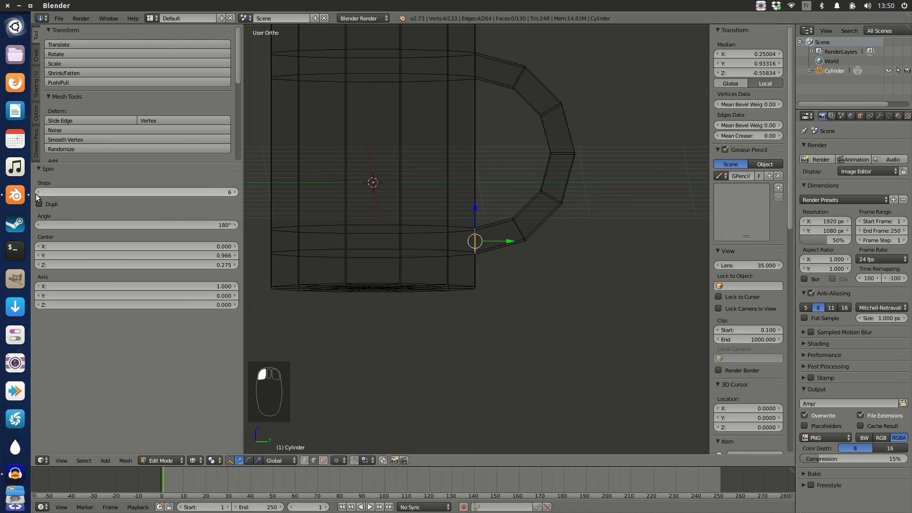
click(38, 192)
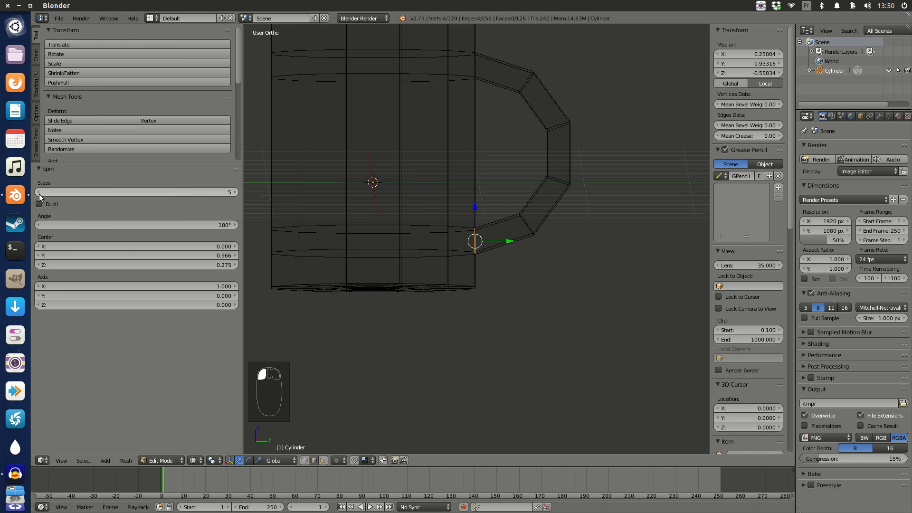
click(235, 192)
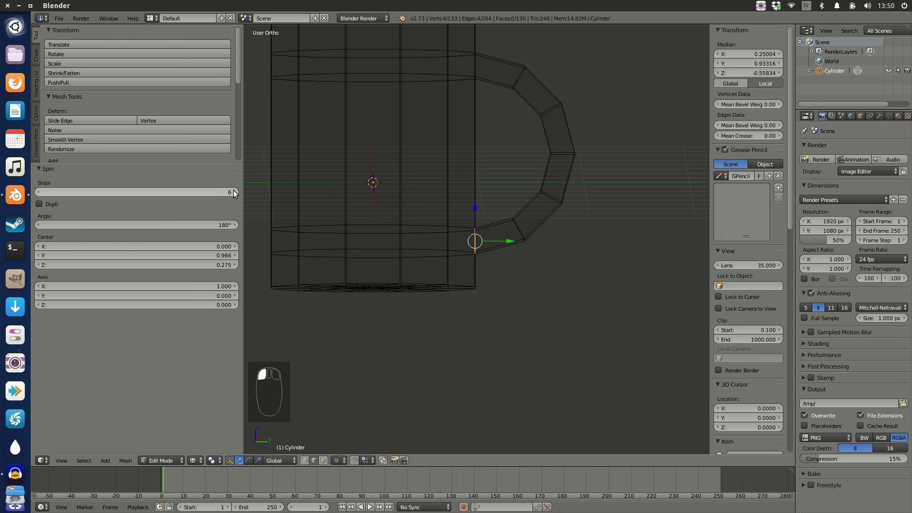
- Show the mug in Solid shading, viewed from above on the handle side
scroll(610, 205, down, 4)
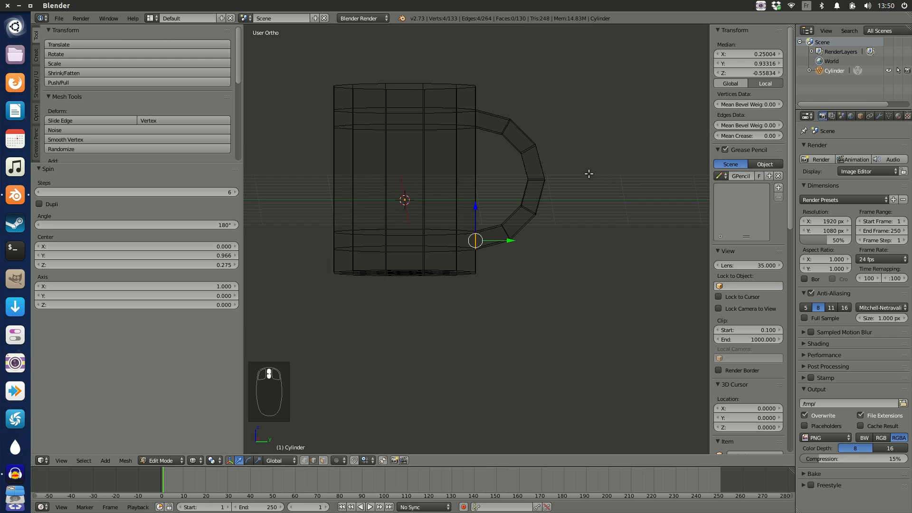
middle_drag(591, 173, 457, 207)
key(z)
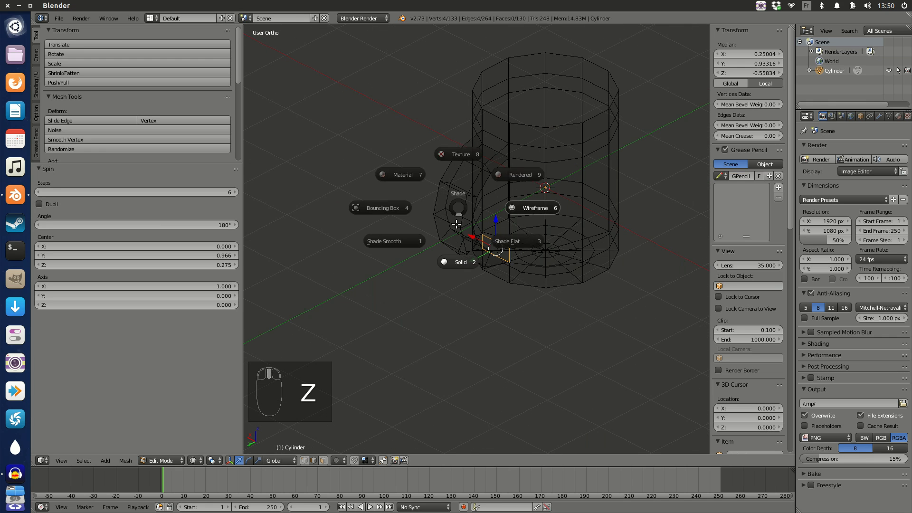
click(458, 263)
mouse_move(459, 263)
middle_down()
mouse_move(563, 205)
mouse_move(348, 200)
mouse_move(707, 224)
mouse_move(661, 287)
mouse_move(685, 236)
mouse_move(224, 216)
middle_up()
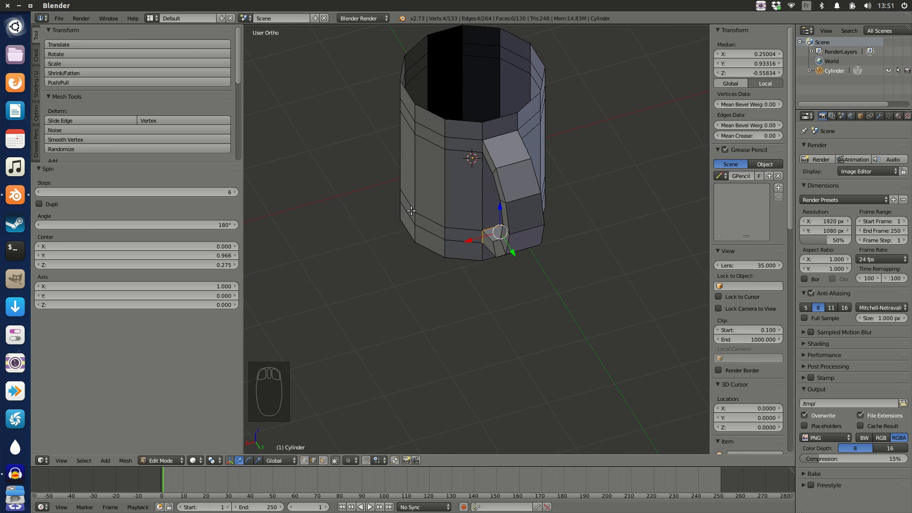
- Select the mug's top rim edge loop, extrude it and scale the extrusion inward to about 0.898
scroll(441, 149, up, 2)
scroll(451, 158, down, 2)
shift+middle_drag(450, 176, 527, 196)
scroll(393, 263, up, 2)
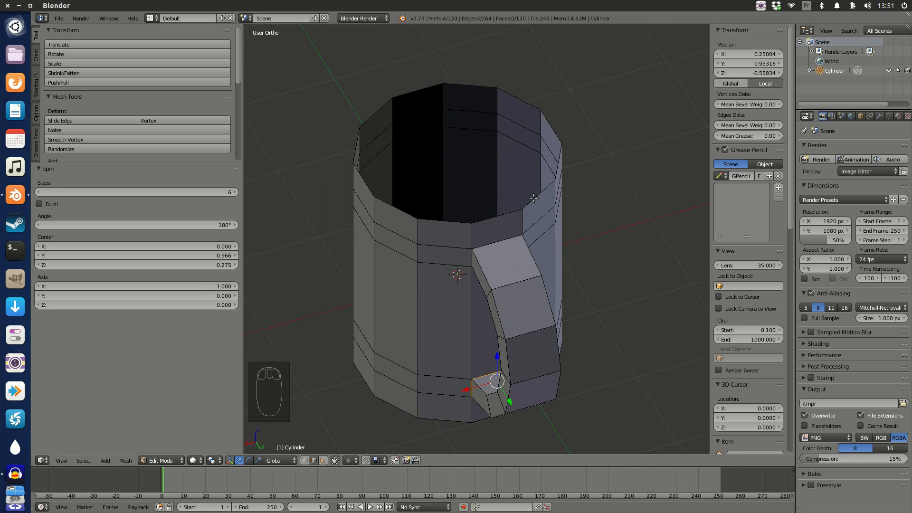
key(a)
alt+right_click(539, 199)
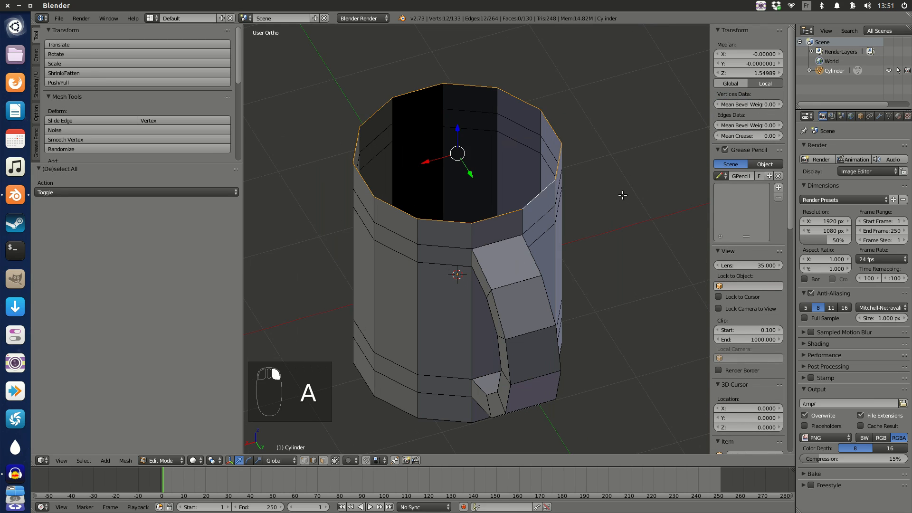
key(e)
key(s)
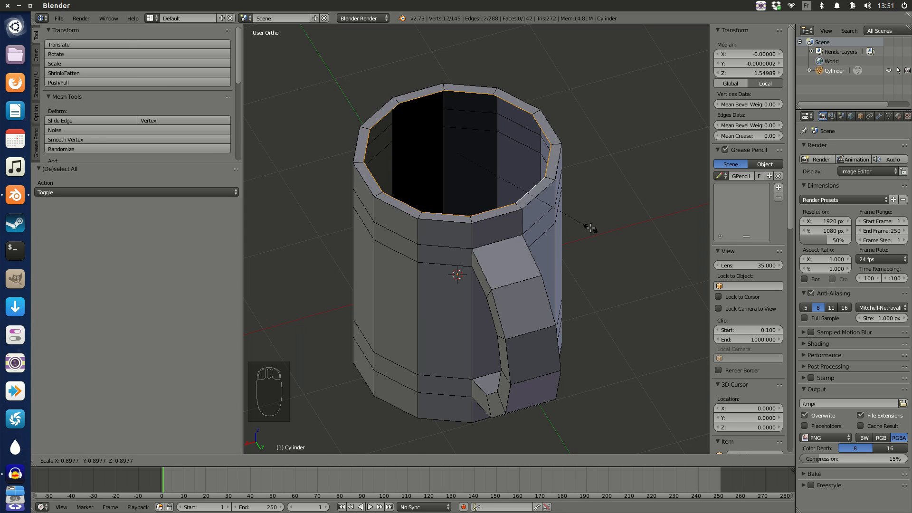
click(591, 228)
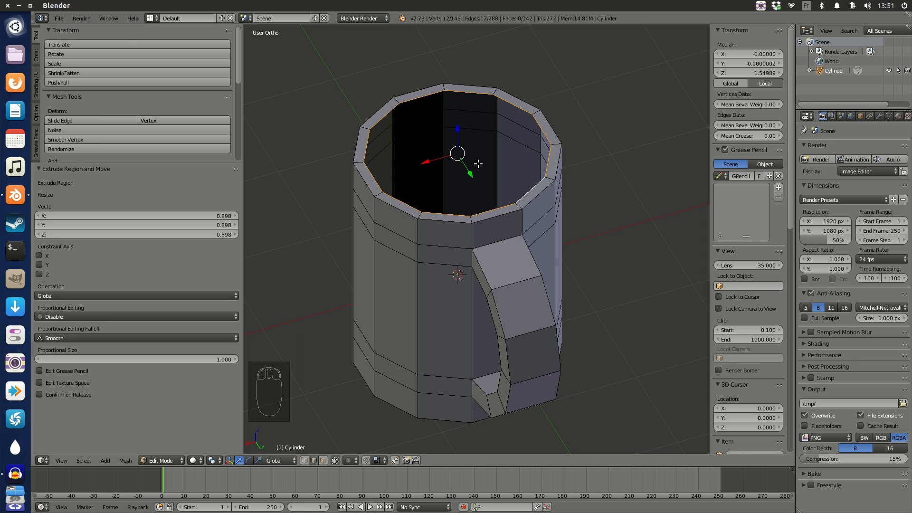
- In Wireframe shading from the right side, extrude the inner rim edge loop straight down along Z by about 2.336
key(KP_3)
key(z)
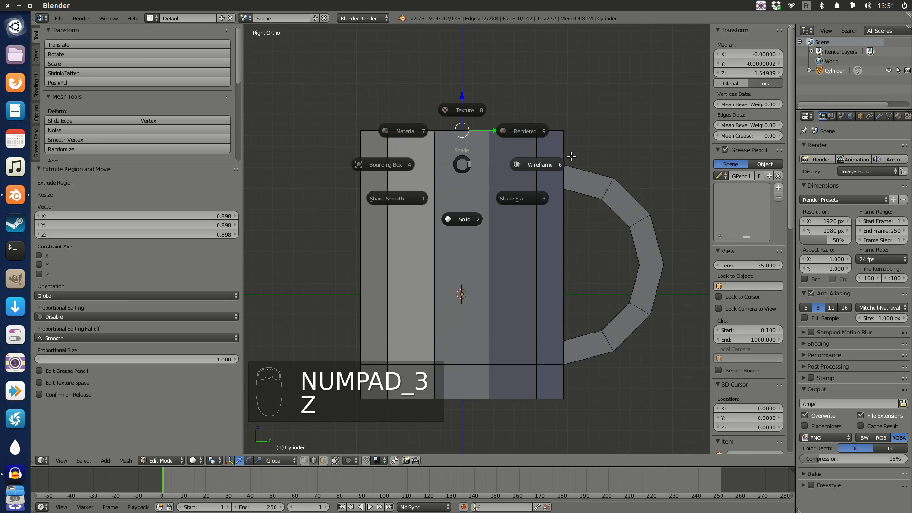
click(543, 161)
scroll(543, 160, up, 1)
scroll(541, 160, down, 2)
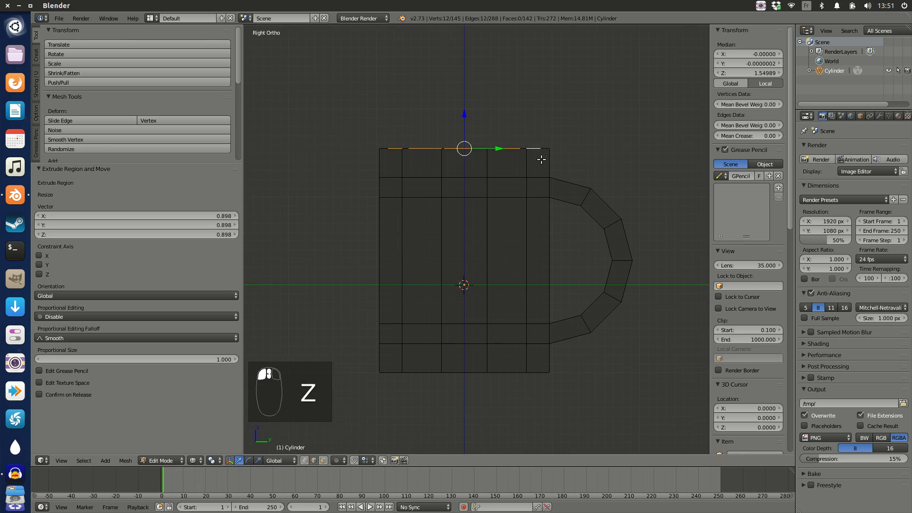
shift+middle_drag(552, 215, 529, 180)
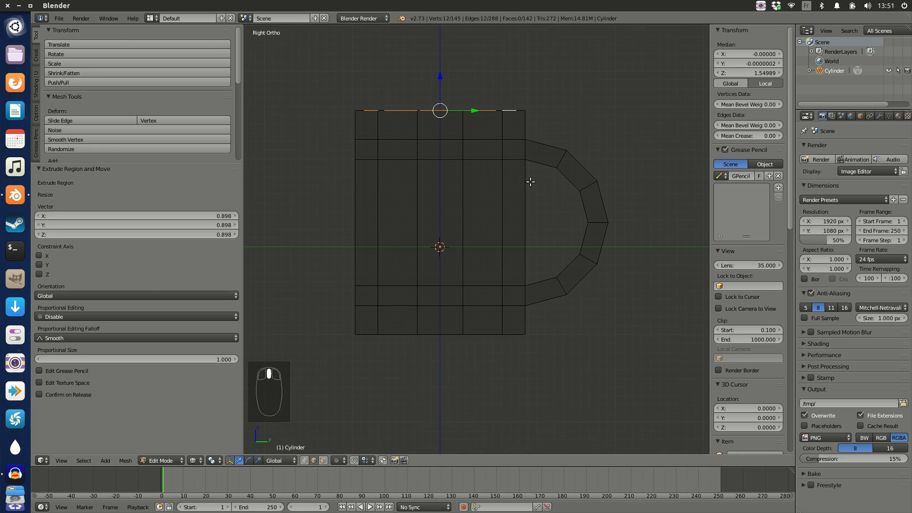
key(e)
key(z)
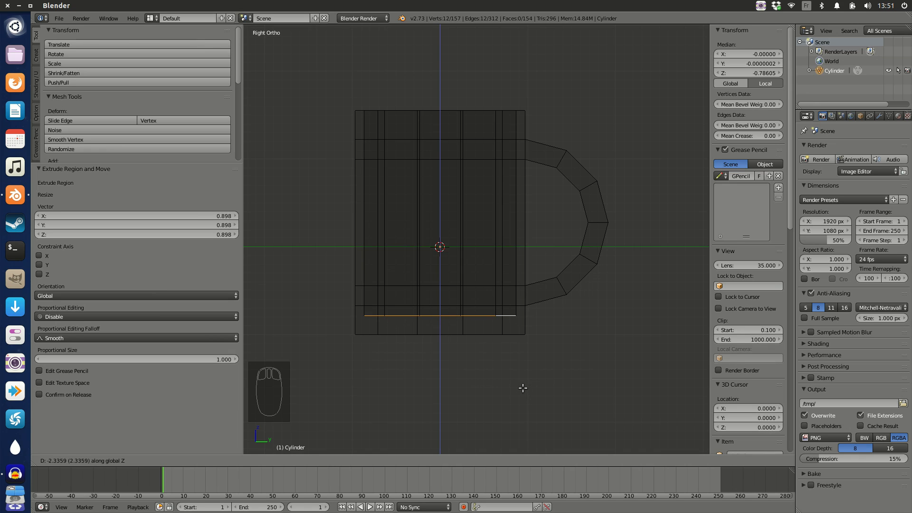
click(523, 388)
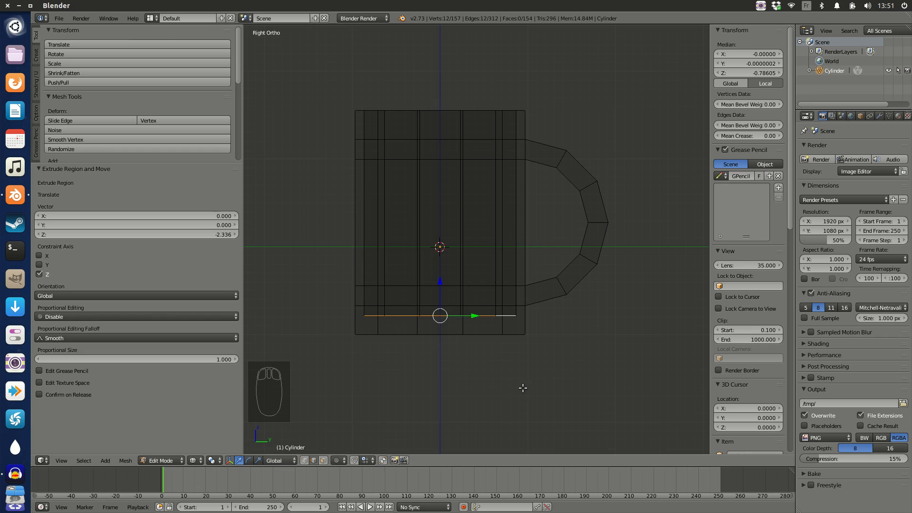
- Start the inner floor by extruding the lower inner edge loop inward twice, scaling the rings to about 0.75 and 0.547
middle_drag(498, 180, 497, 287)
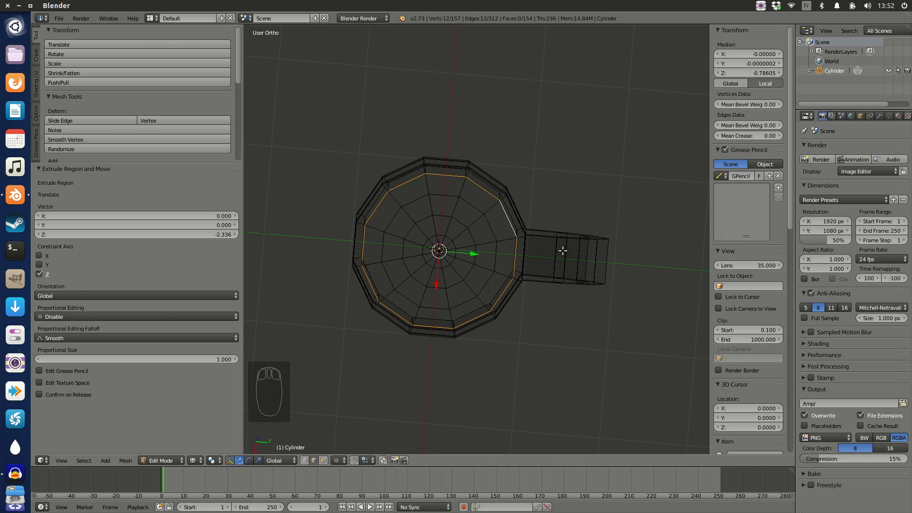
key(e)
key(s)
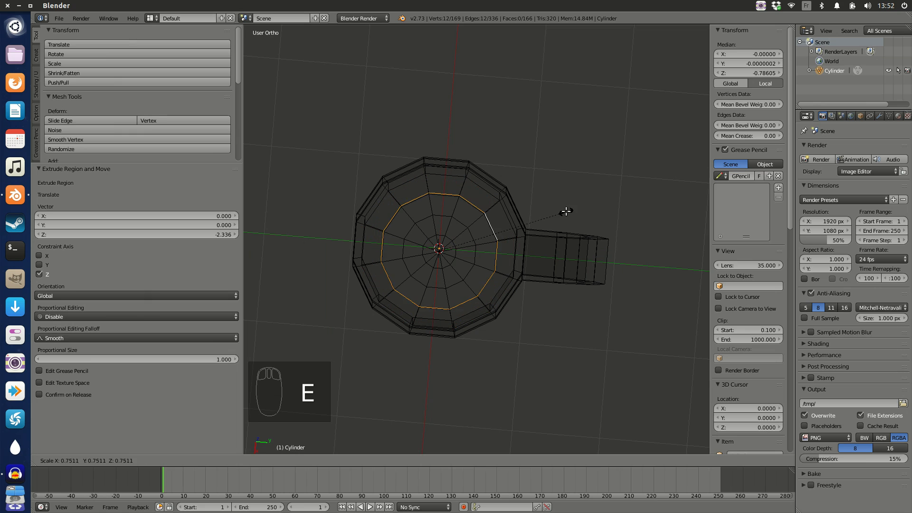
click(565, 212)
key(e)
key(s)
click(506, 230)
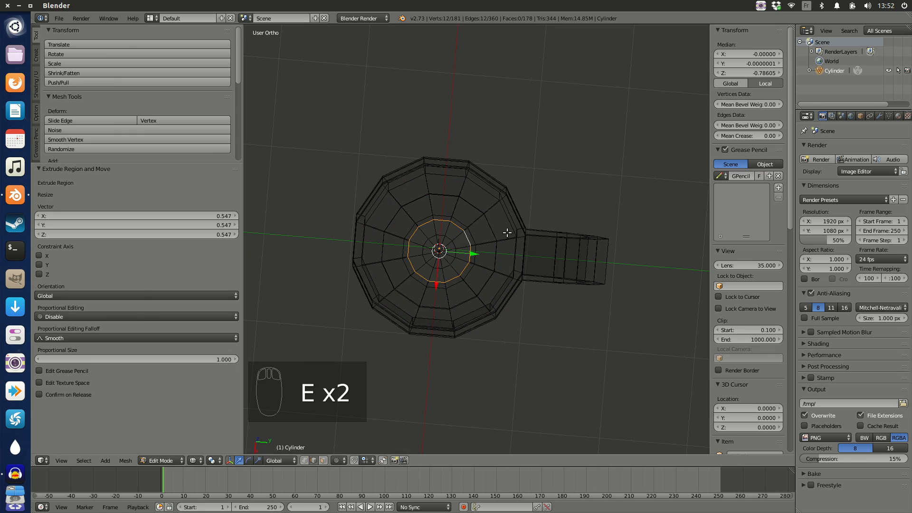
- Close the inner floor with two more inward extrusions scaled to about 0.417 and 0.499, merging the last ring at its center
key(e)
key(s)
click(472, 243)
key(e)
key(s)
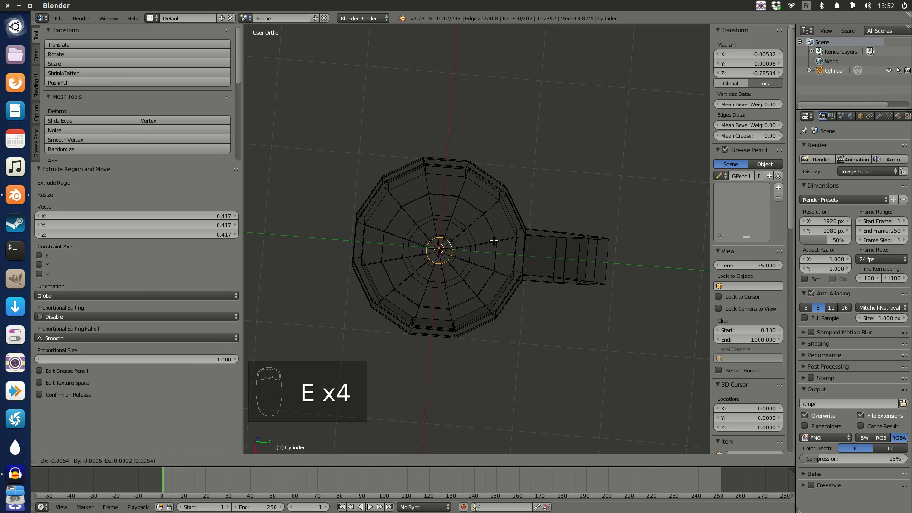
click(467, 249)
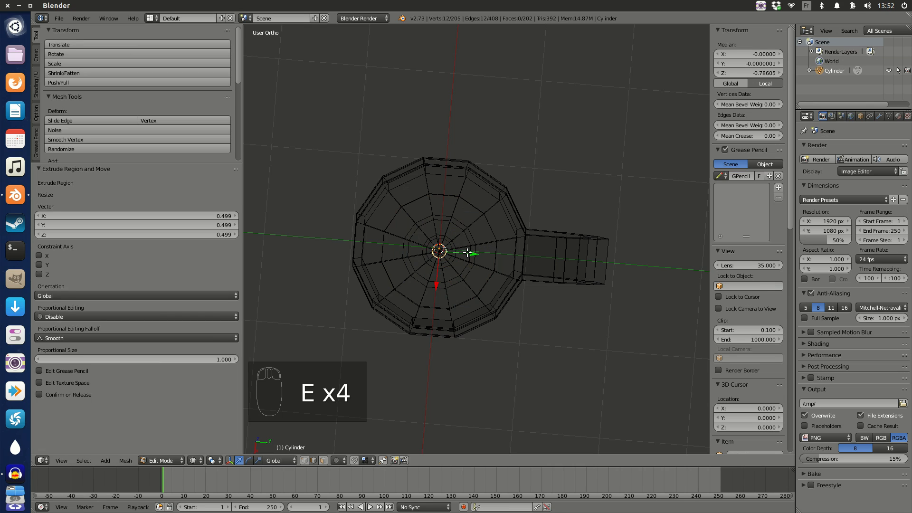
key(alt+m)
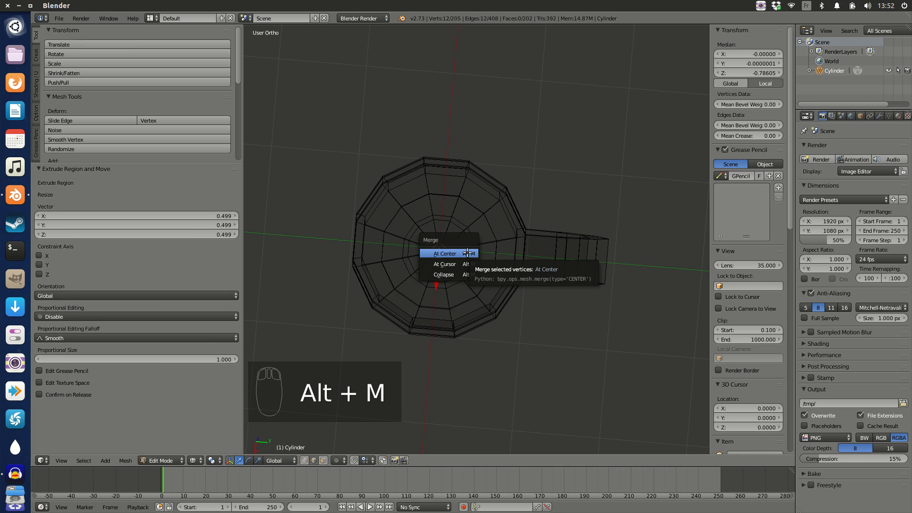
click(468, 253)
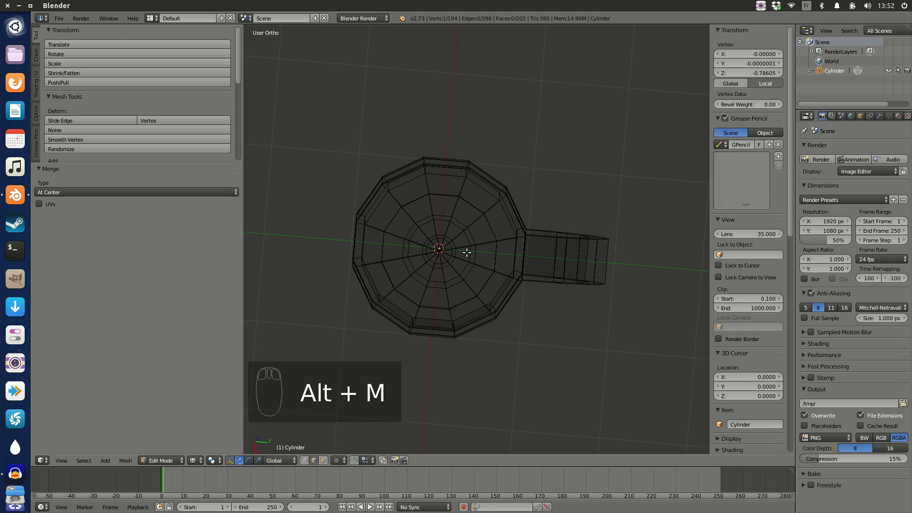
- Show the mug in Solid shading, viewed at an angle from above into its interior
scroll(510, 256, up, 1)
key(z)
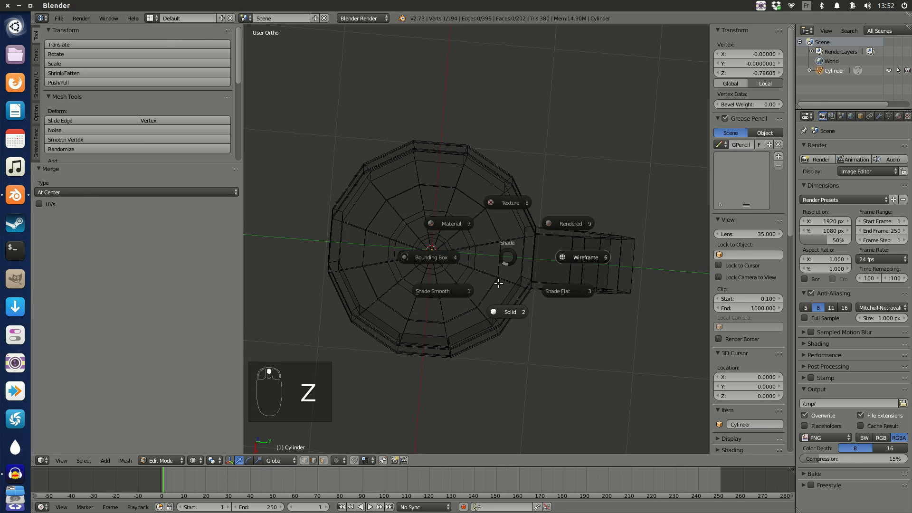
click(501, 312)
scroll(501, 309, down, 2)
mouse_move(501, 309)
middle_down()
mouse_move(511, 240)
mouse_move(580, 155)
mouse_move(554, 104)
mouse_move(497, 79)
mouse_move(470, 129)
mouse_move(500, 273)
mouse_move(498, 250)
middle_up()
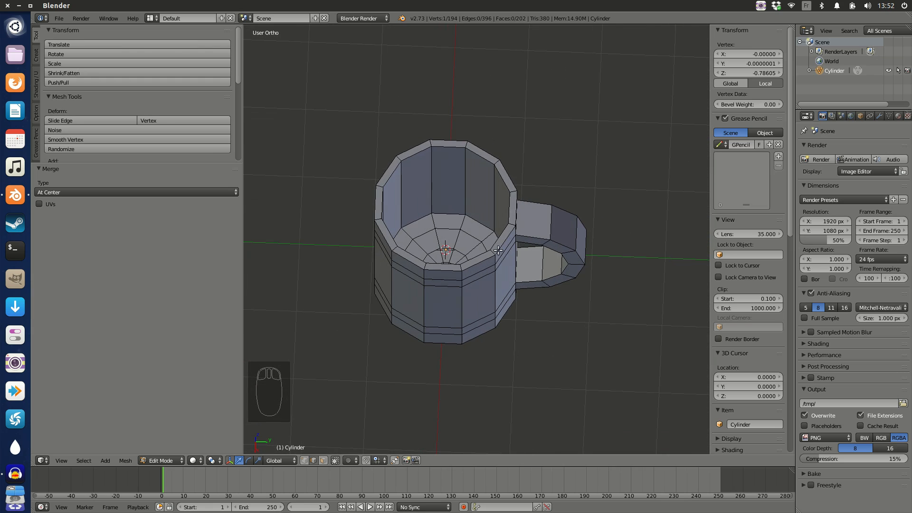
- Add two evenly spaced loop cuts around the mug's inner wall without sliding them, and clear the selection
key(ctrl+r)
scroll(460, 184, up, 1)
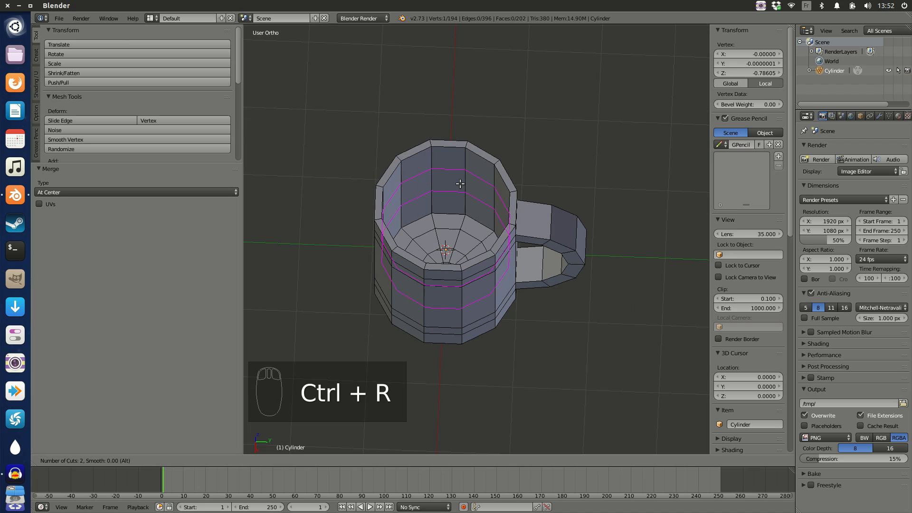
click(460, 183)
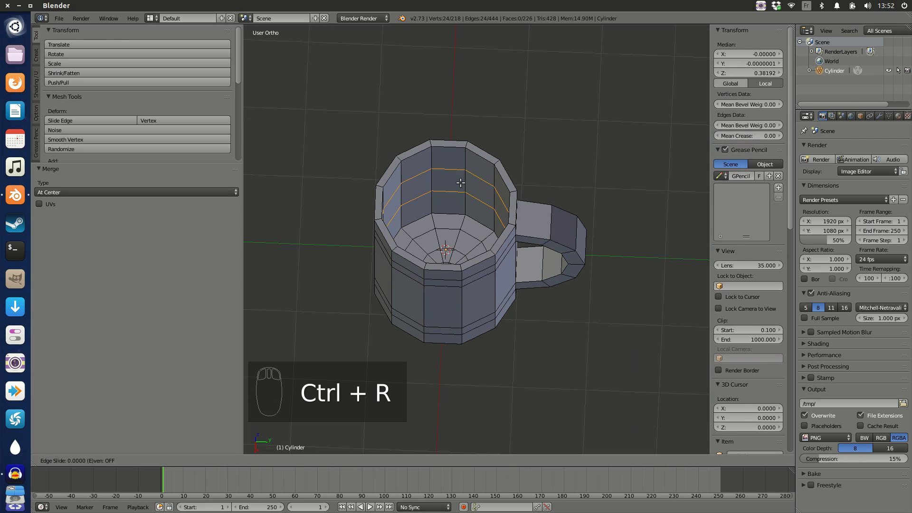
right_click(461, 183)
key(a)
- Try a single loop cut around the middle of the mug's outer wall, and undo it
middle_drag(460, 184, 284, 238)
key(ctrl+r)
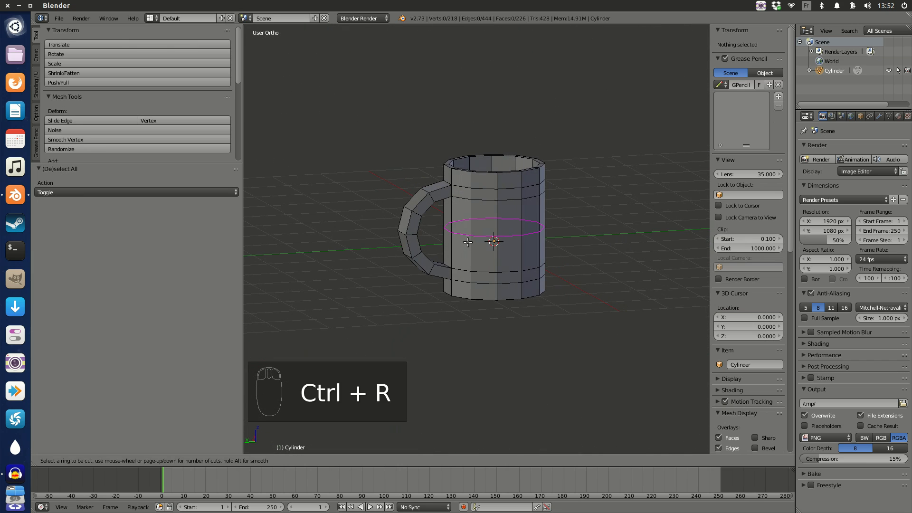
click(468, 242)
click(468, 242)
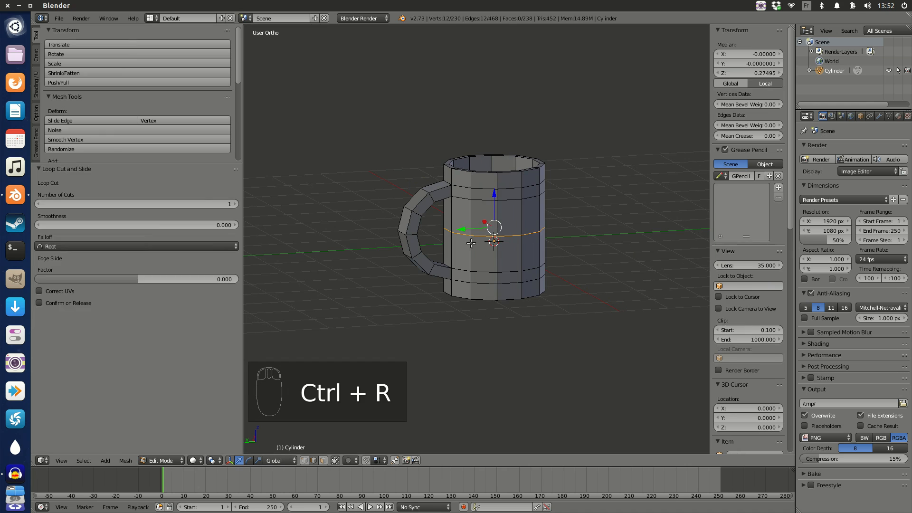
key(a)
middle_drag(533, 220, 525, 238)
key(ctrl+z)
key(ctrl+z)
- Add two evenly spaced loop cuts around the outer wall between the handle's ends, and clear the selection
key(ctrl+r)
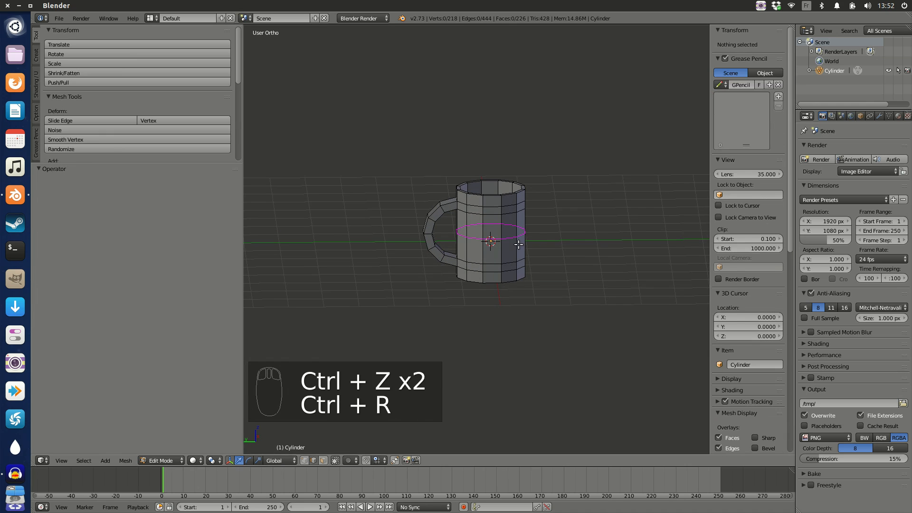
scroll(520, 243, up, 1)
click(517, 242)
click(516, 241)
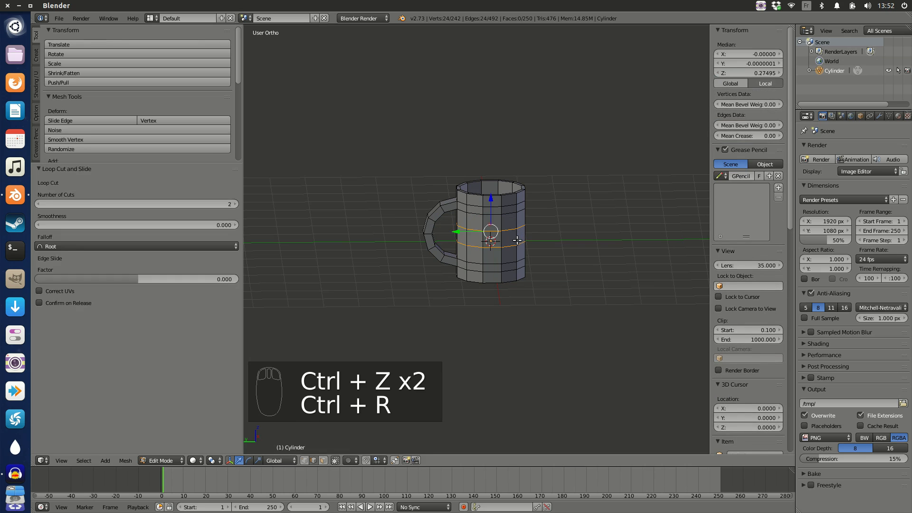
key(a)
- In Vertex select mode, select the whole mesh and remove doubles with a merge distance of 0.0001
scroll(547, 236, up, 4)
middle_drag(565, 233, 682, 233)
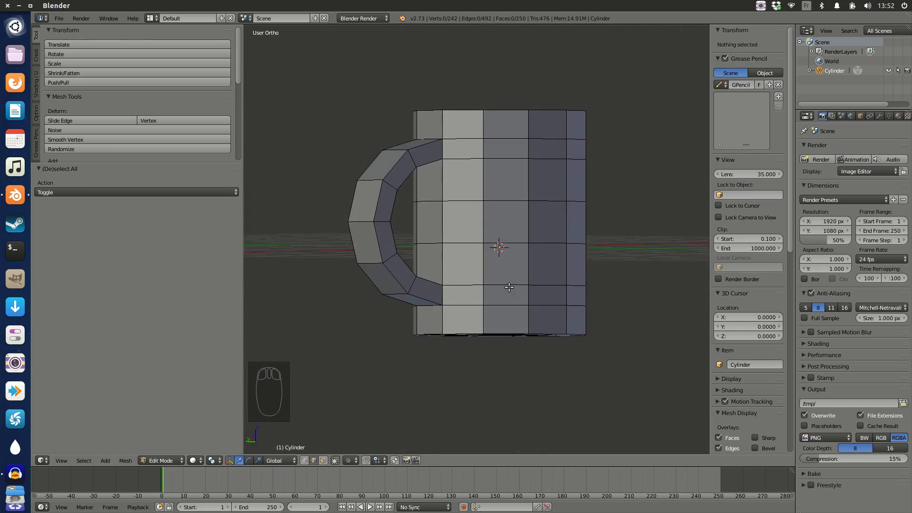
scroll(509, 288, up, 3)
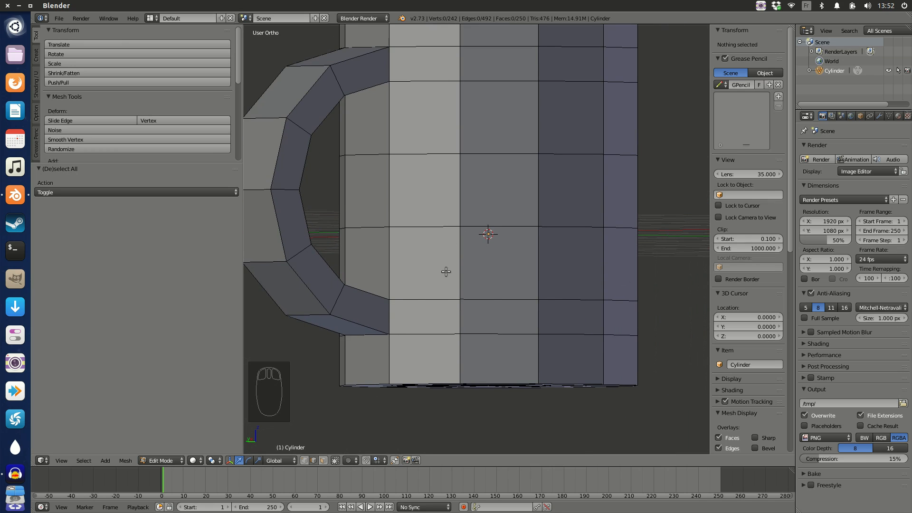
scroll(445, 272, down, 5)
scroll(525, 208, up, 4)
key(ctrl+Tab)
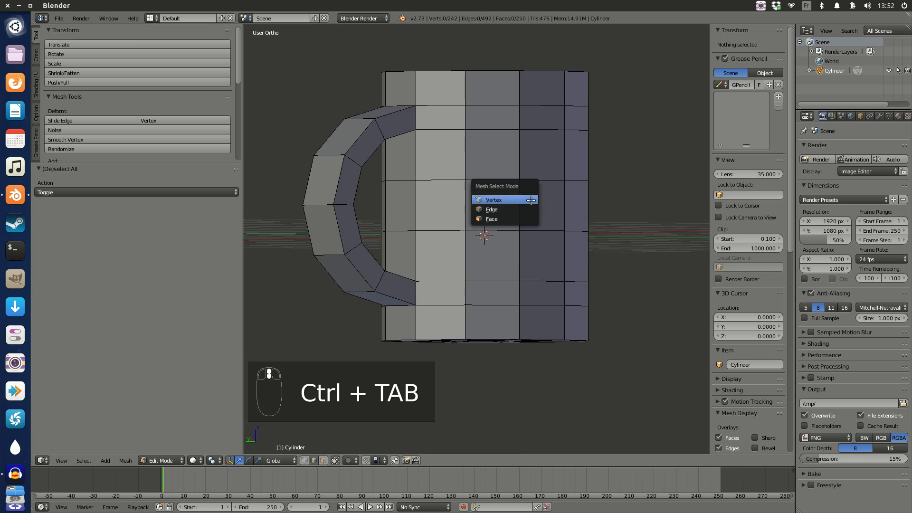
click(532, 199)
key(a)
key(a)
key(a)
key(a)
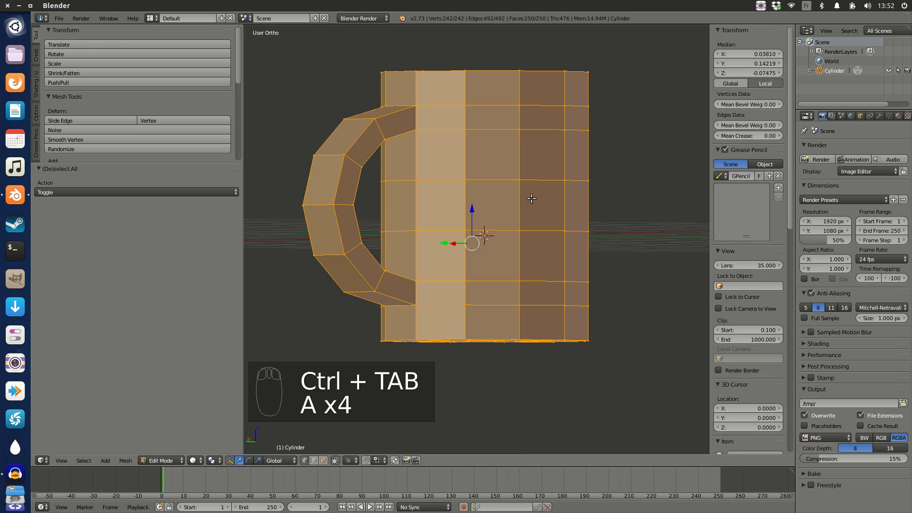
scroll(176, 157, down, 6)
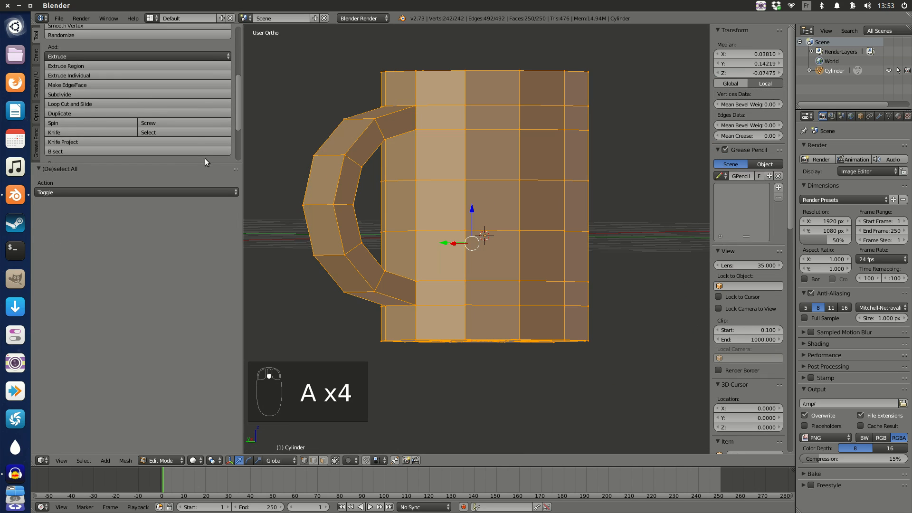
drag(204, 163, 206, 346)
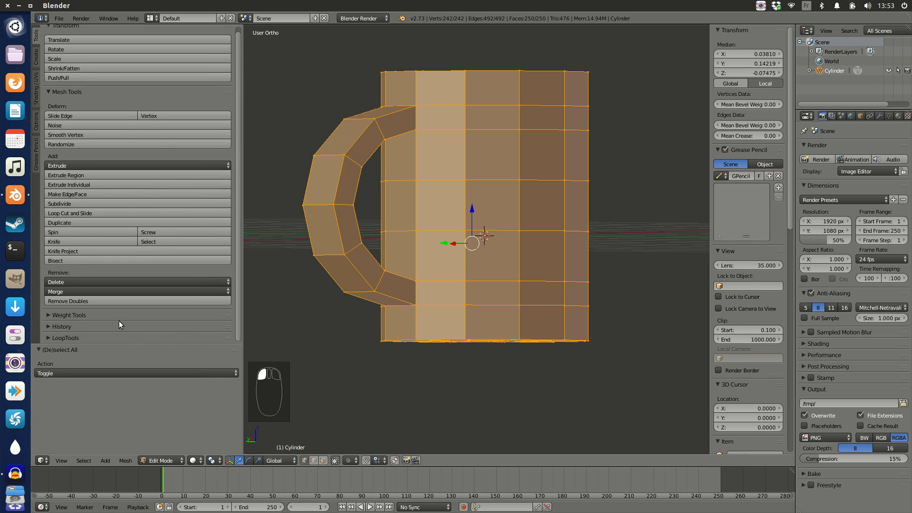
click(93, 301)
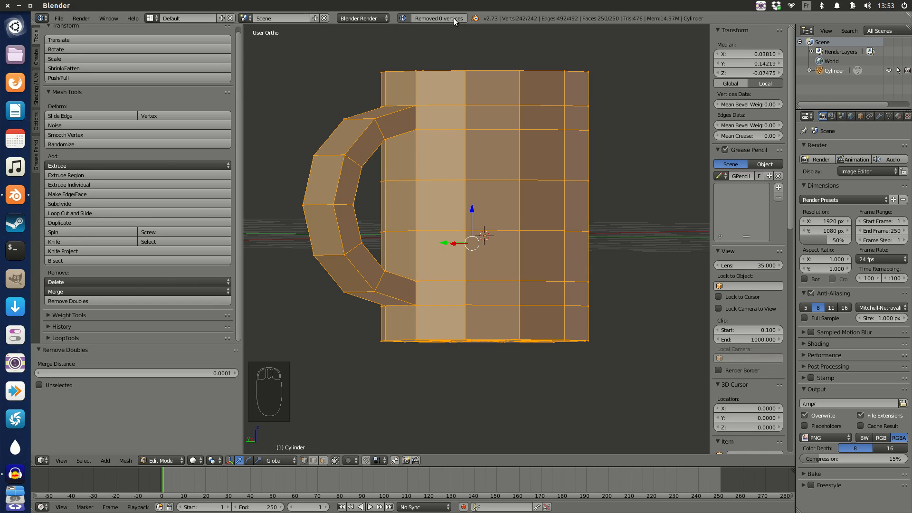
- Deselect everything and show the handle's lower joint with the mug wall up close in Wireframe shading
scroll(496, 248, up, 3)
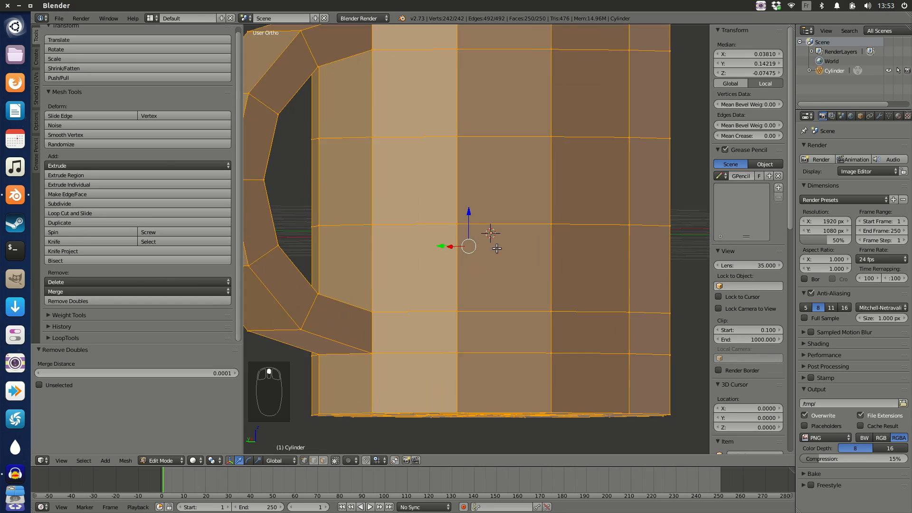
scroll(496, 248, up, 1)
shift+middle_drag(432, 310, 518, 228)
scroll(519, 232, up, 1)
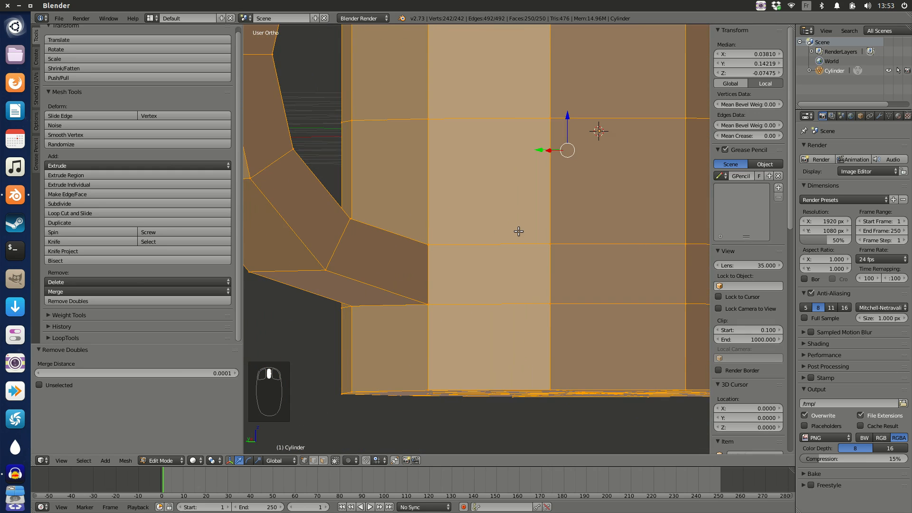
scroll(519, 232, up, 2)
key(a)
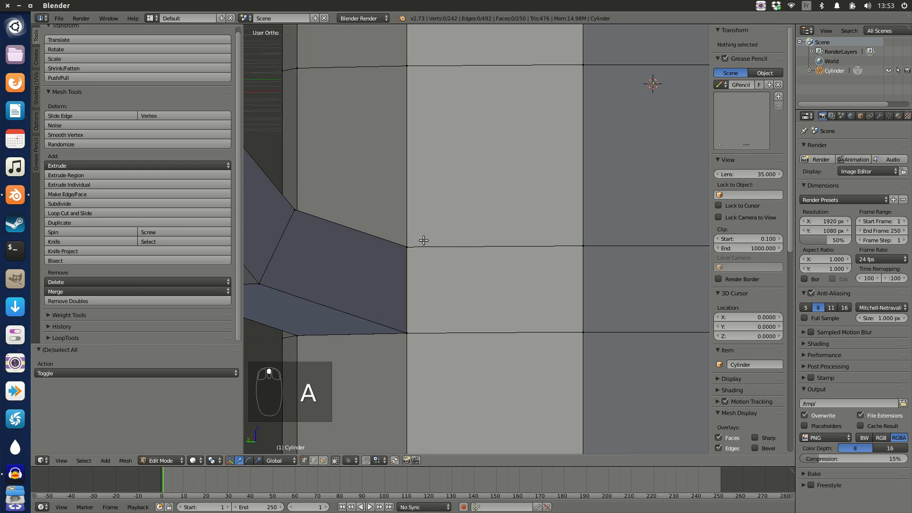
scroll(380, 269, up, 2)
scroll(398, 287, up, 2)
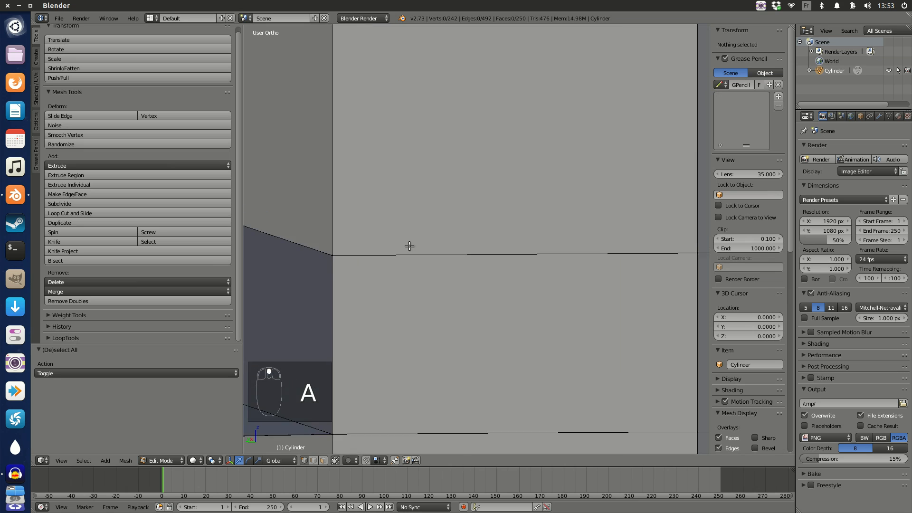
mouse_move(409, 246)
shift+middle_down()
mouse_move(493, 212)
mouse_move(465, 236)
shift+middle_up()
key(z)
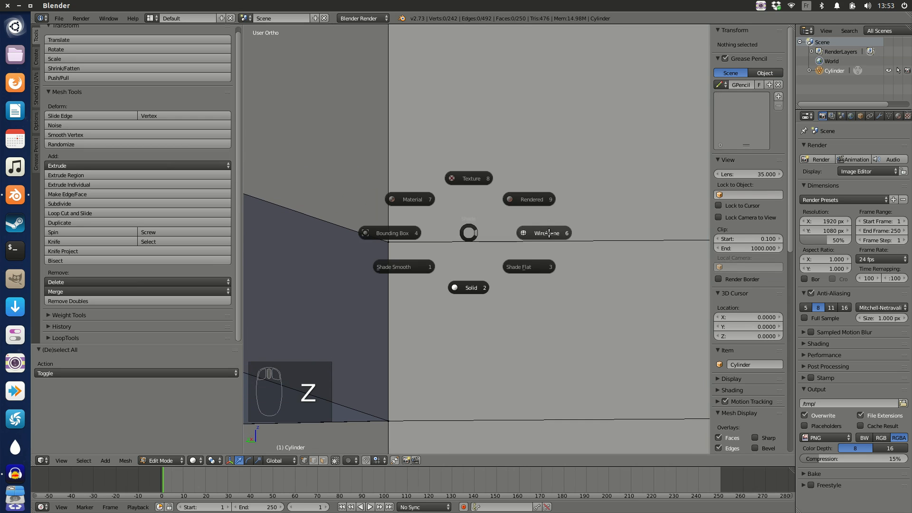
click(549, 233)
- Select the two overlapping vertices at an upper corner of the handle's lower joint and merge them at center
mouse_move(549, 233)
middle_down()
mouse_move(456, 243)
mouse_move(602, 257)
mouse_move(504, 233)
middle_up()
scroll(602, 257, up, 4)
scroll(497, 248, up, 5)
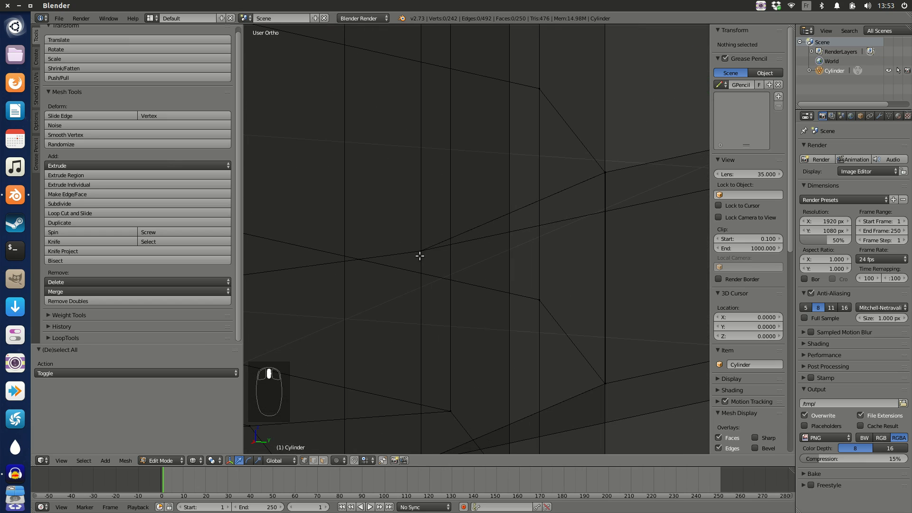
right_click(422, 250)
right_click(421, 250)
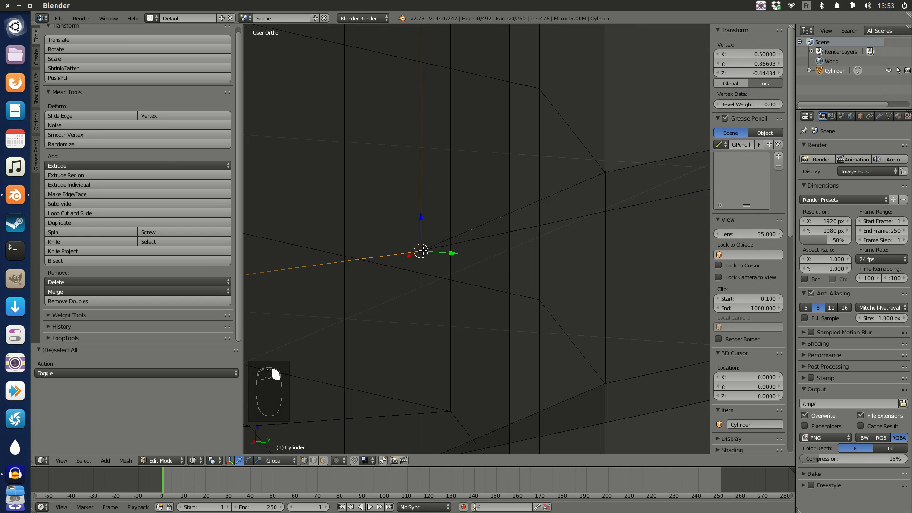
shift+right_click(422, 251)
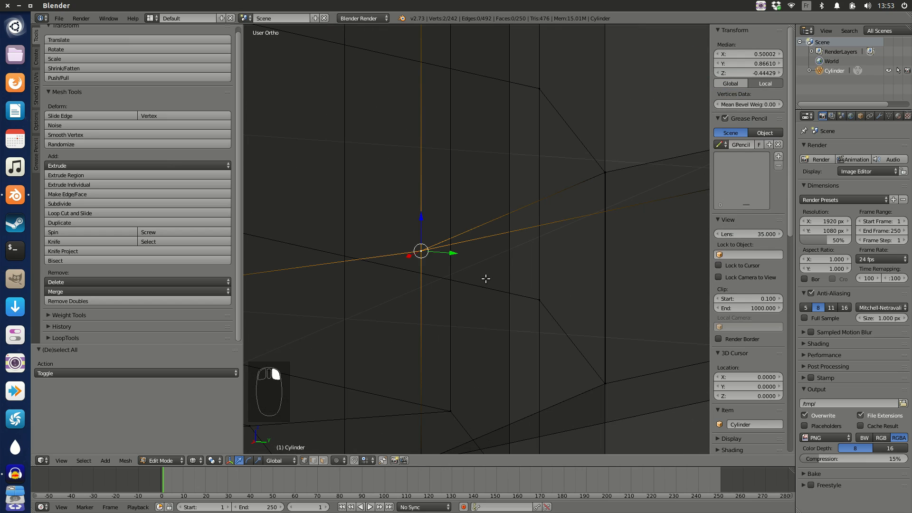
key(a)
right_click(422, 252)
shift+right_click(423, 251)
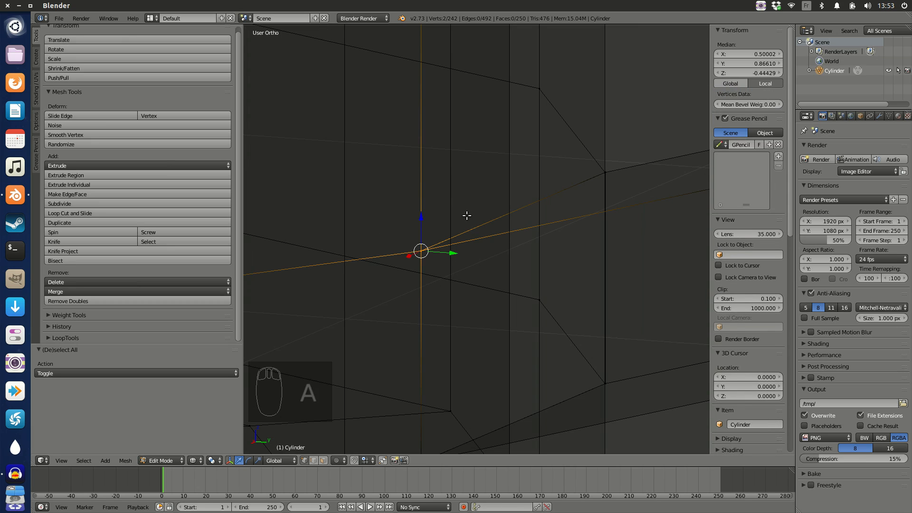
key(alt+m)
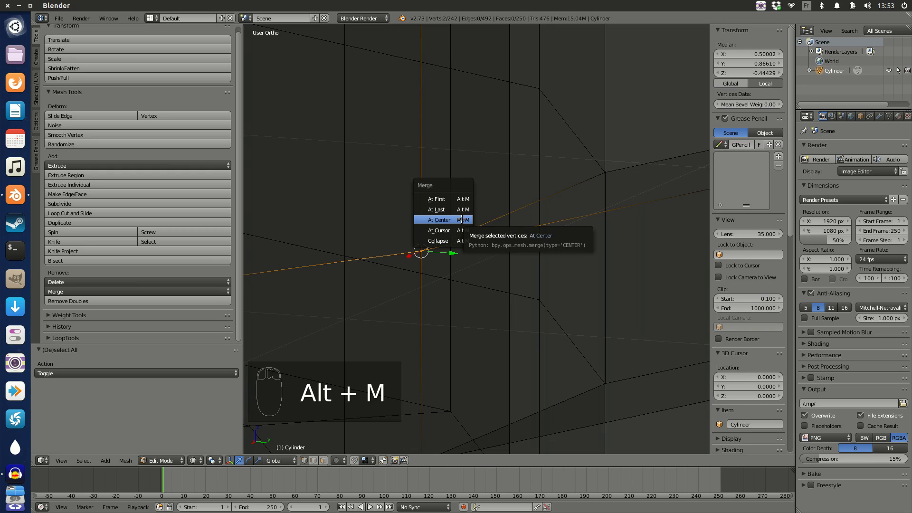
click(461, 220)
- Repeat the At Center merge on the overlapping vertex pair directly below, at the joint's lower corner, and clear the selection
middle_drag(445, 228, 439, 258)
shift+right_click(432, 287)
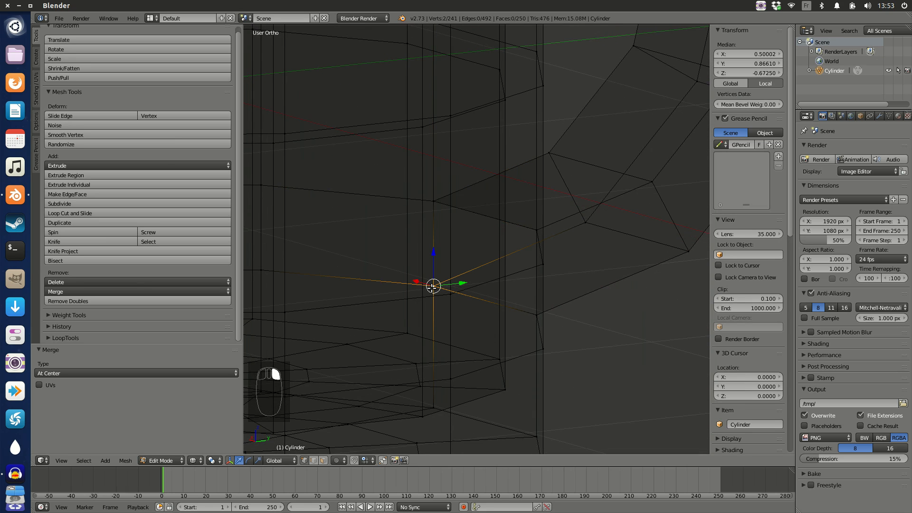
key(shift+r)
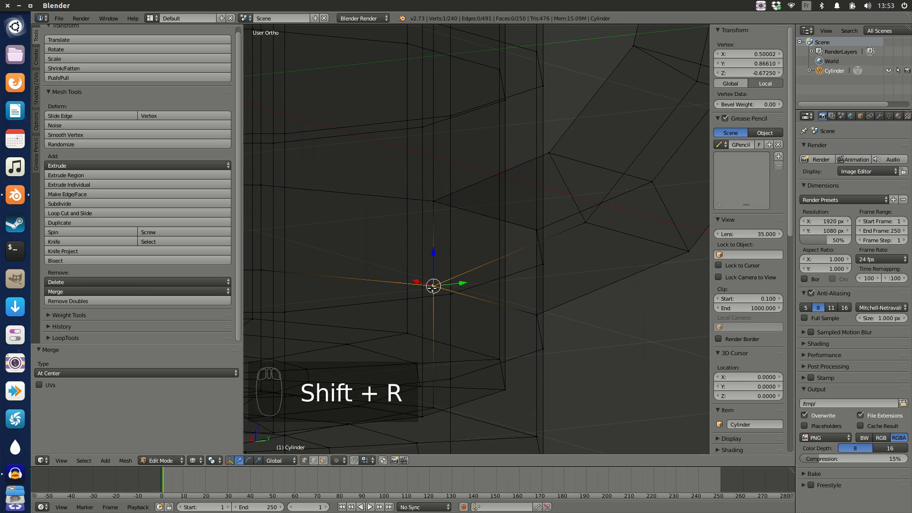
key(a)
- Try to repeat the merge on the overlapping vertex pairs at the lower and upper corners on the joint's opposite side
middle_drag(629, 266, 517, 318)
right_click(507, 310)
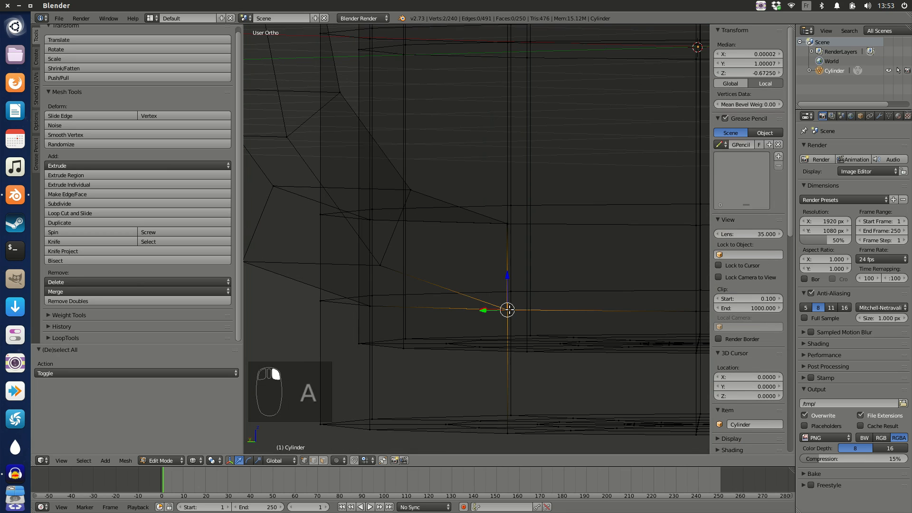
key(shift+r)
middle_drag(510, 264, 466, 261)
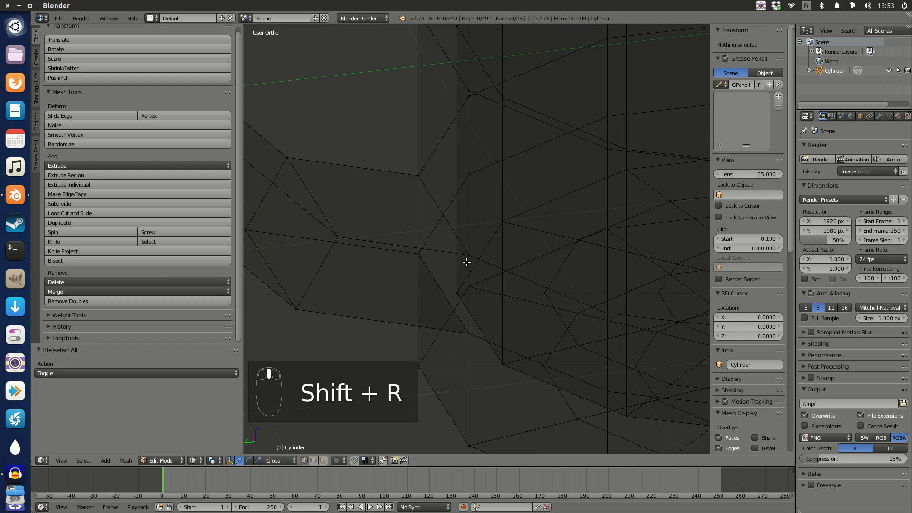
right_click(470, 255)
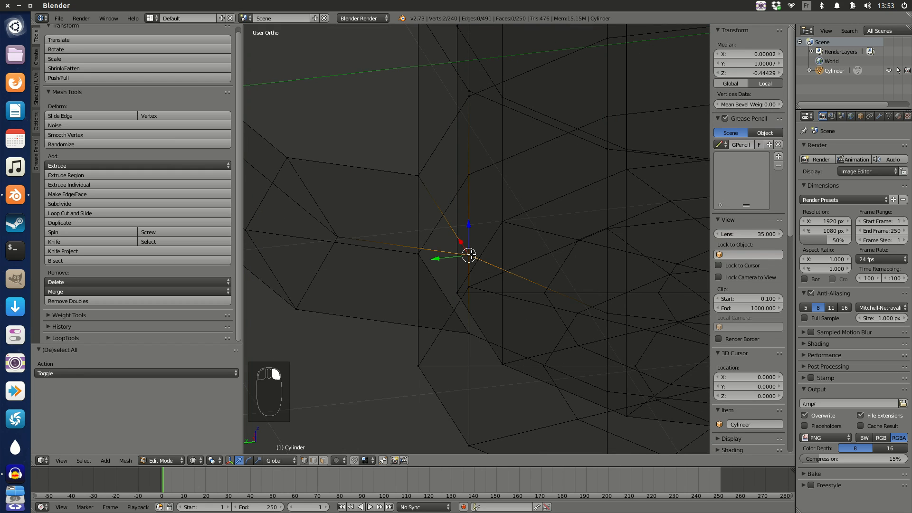
key(shift+r)
- Examine the whole mug, its handle joints and wall loops in wireframe from several angles
scroll(489, 271, down, 5)
middle_drag(443, 261, 599, 224)
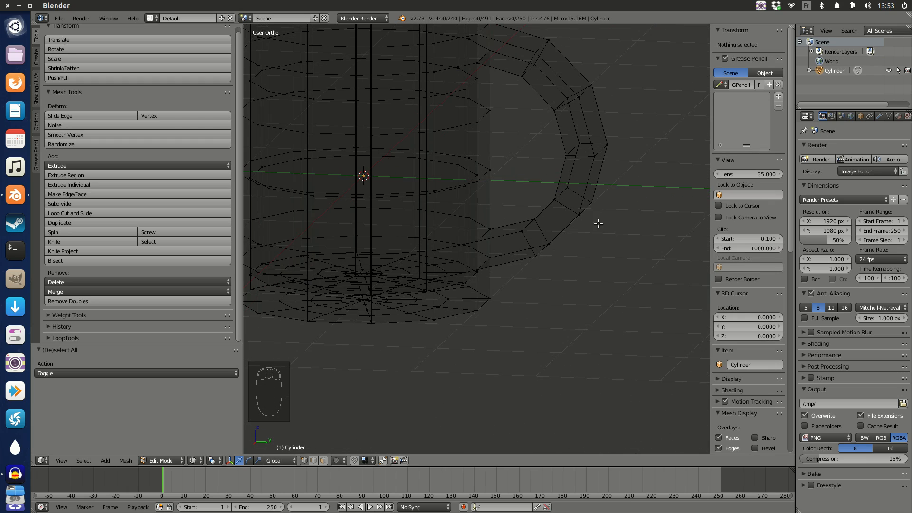
middle_drag(575, 154, 552, 141)
scroll(551, 141, down, 5)
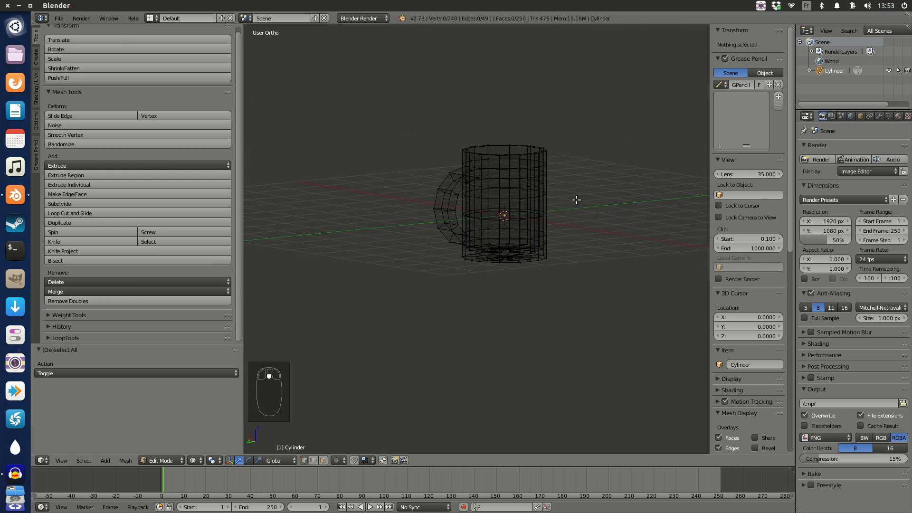
scroll(508, 209, up, 6)
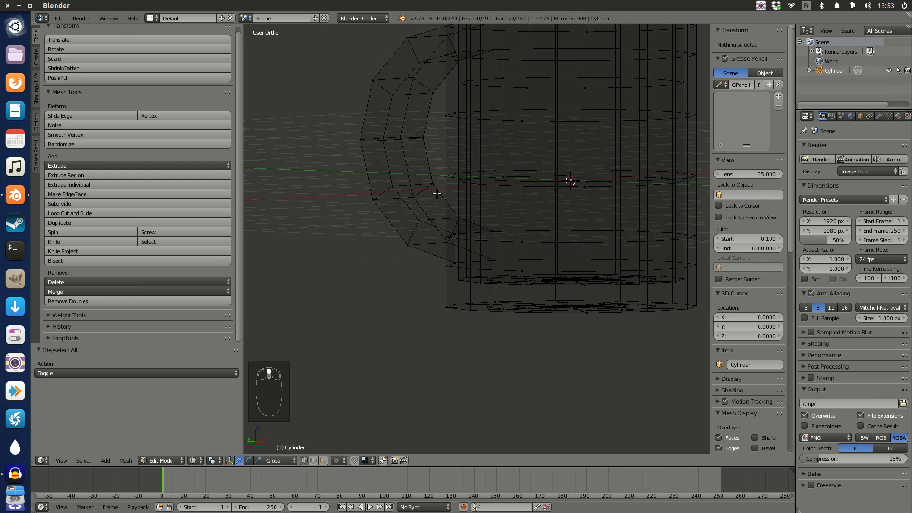
middle_drag(422, 179, 396, 235)
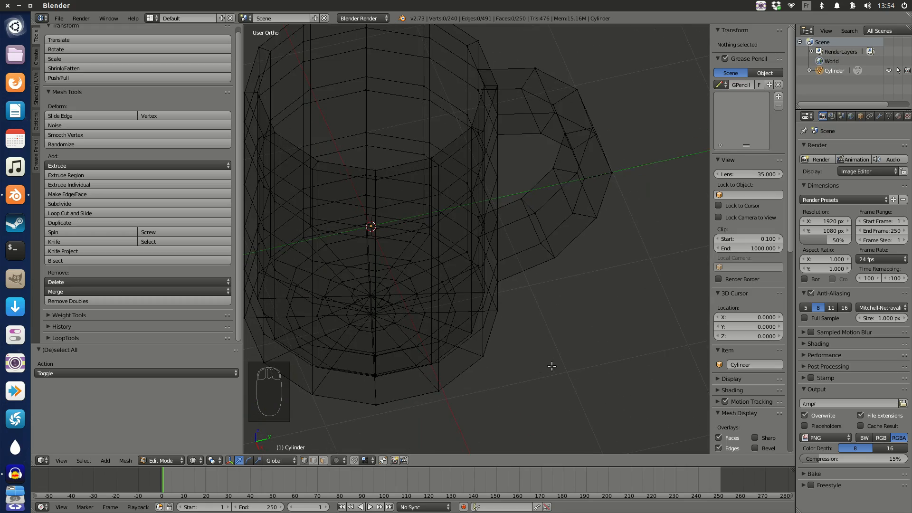
scroll(512, 216, down, 4)
middle_drag(538, 257, 565, 210)
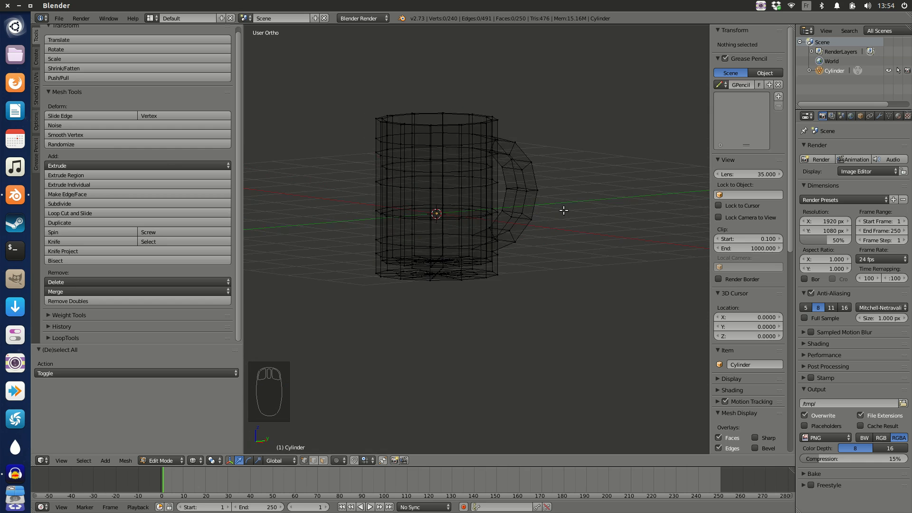
scroll(565, 206, up, 3)
middle_drag(556, 175, 538, 231)
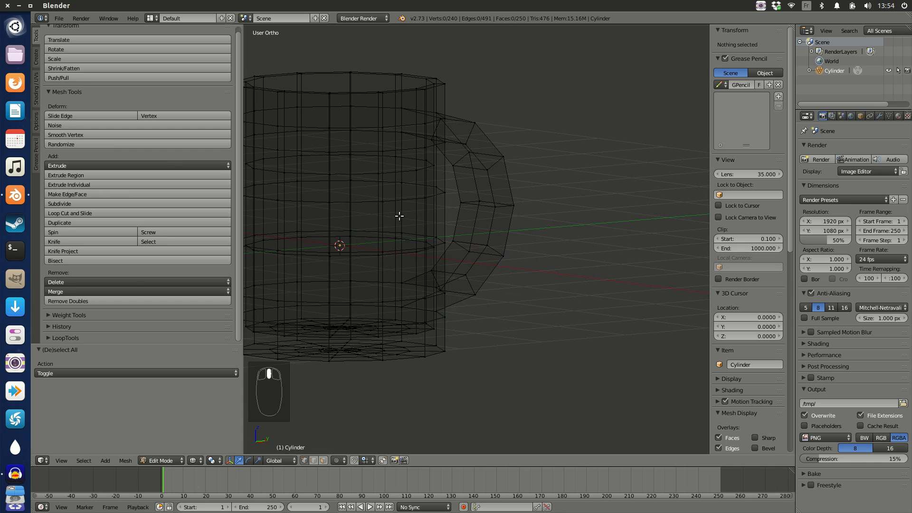
middle_drag(400, 216, 526, 220)
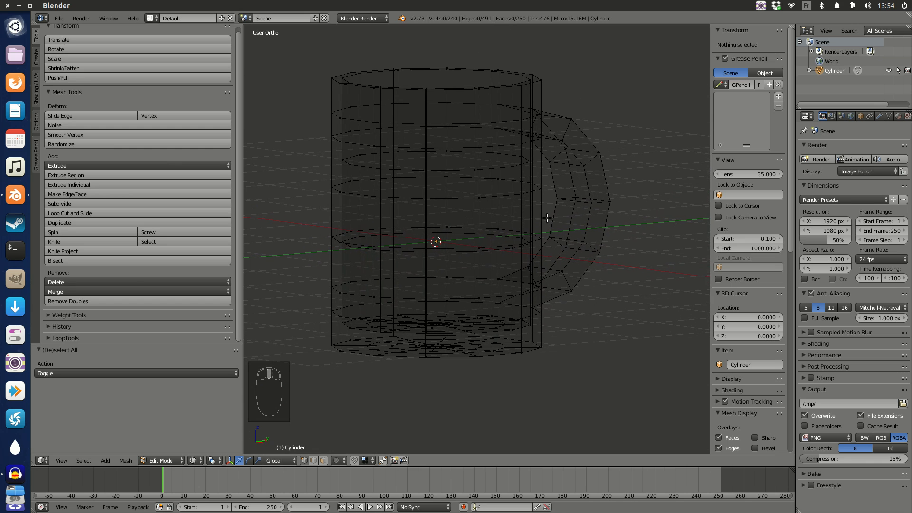